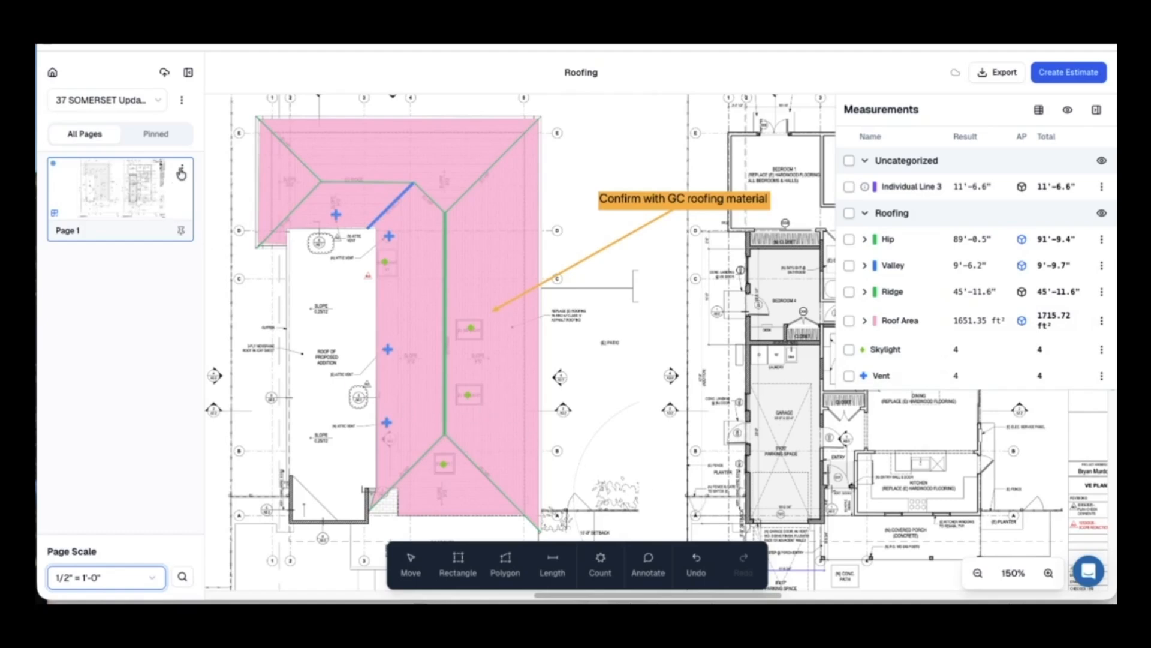
Clone Page 1 without its measurements and name the copy Roofing Takeoff.
left_click(178, 173)
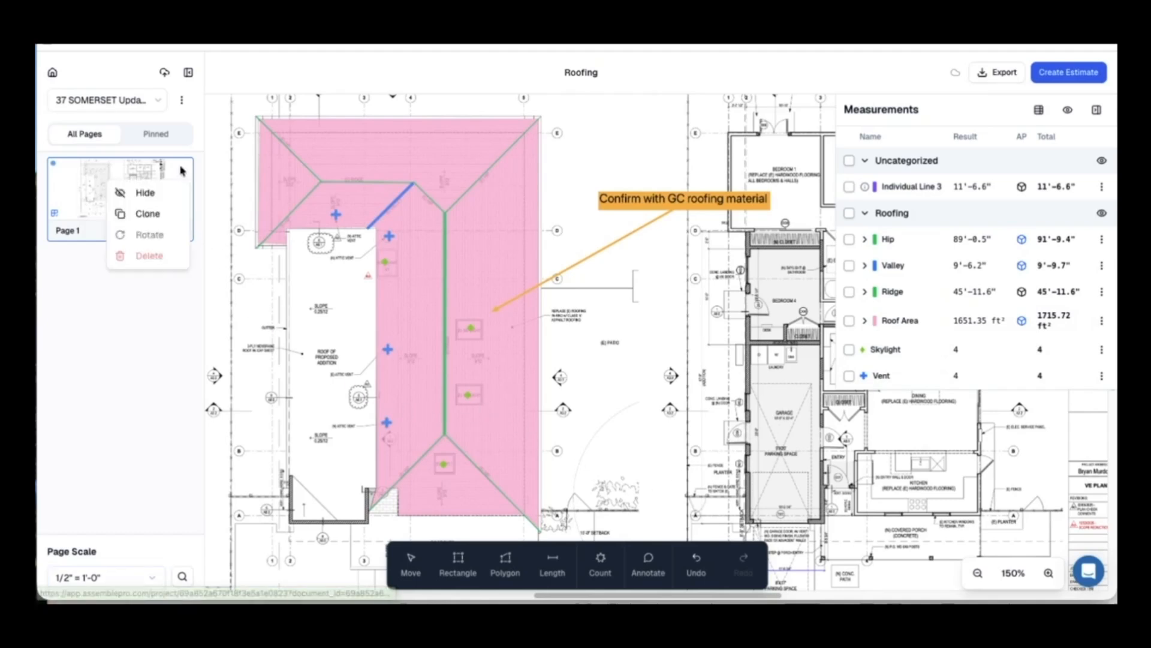
left_click(148, 214)
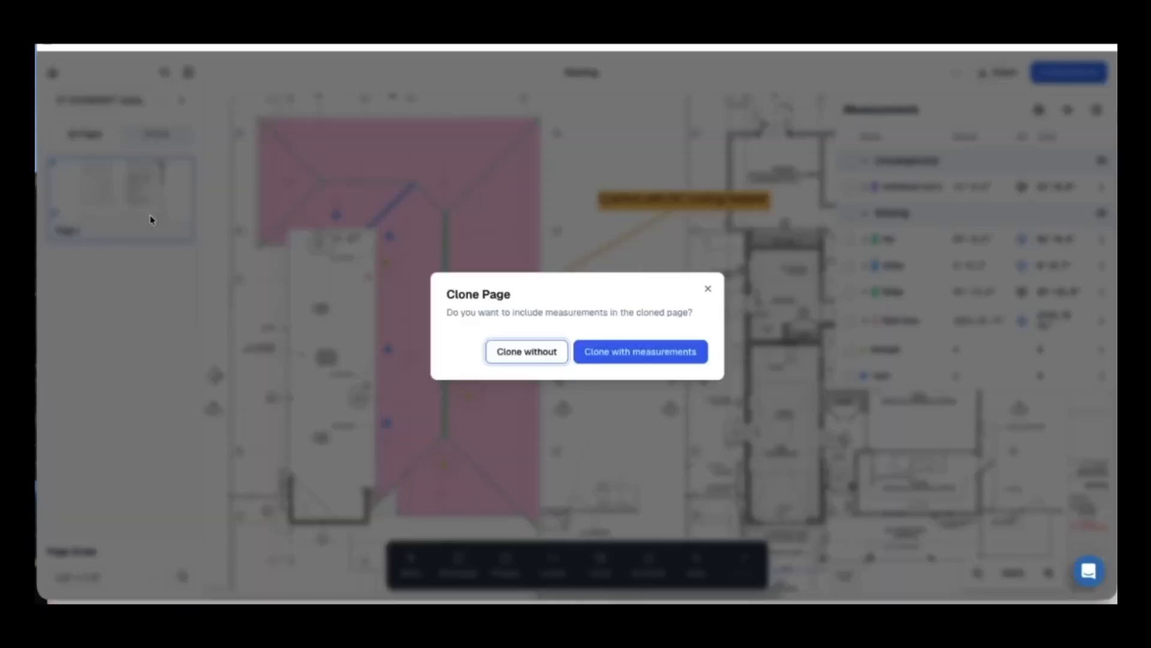
left_click(678, 358)
type("Roofing Takeoff")
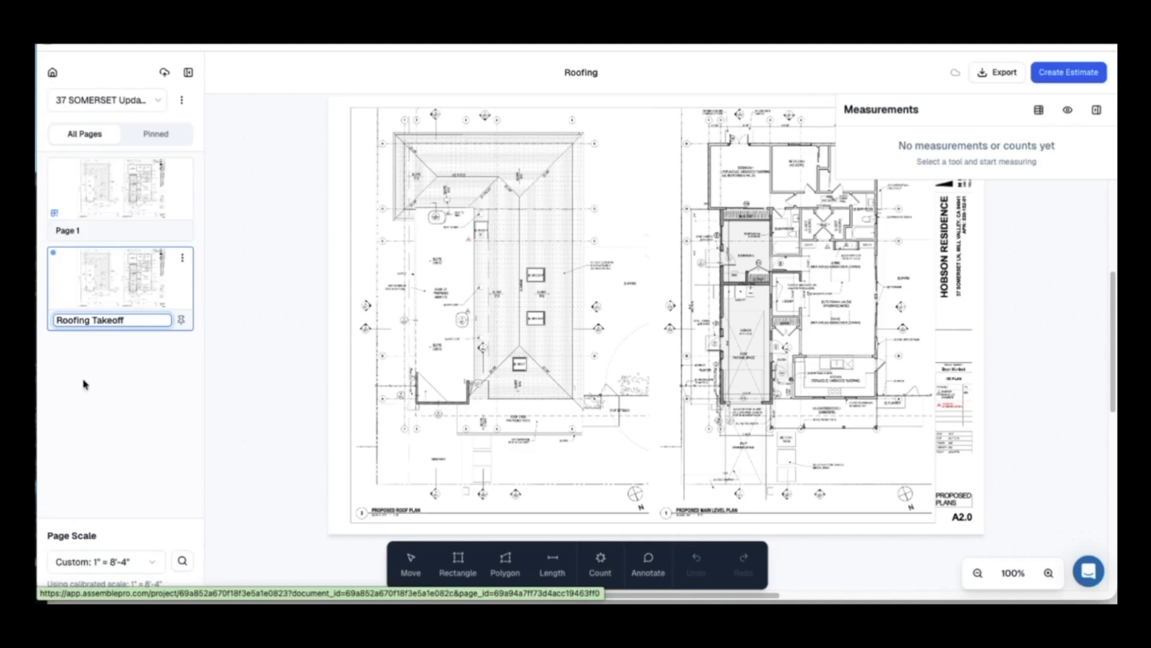
key("Return")
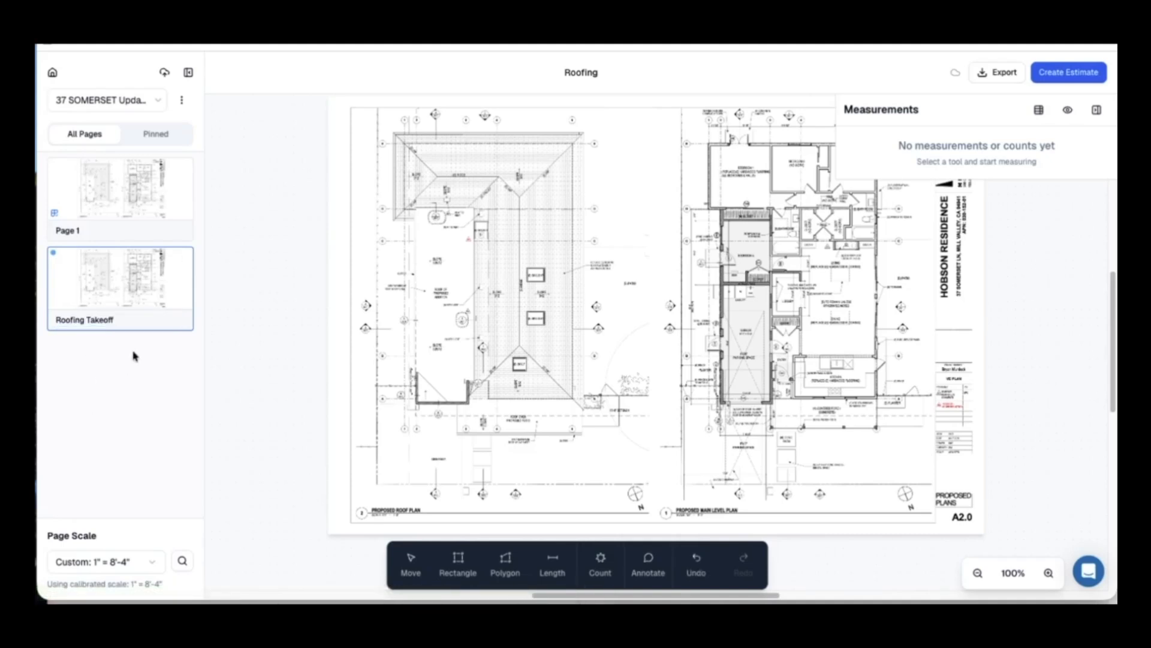
Set the page scale of the Roofing Takeoff page to 1/2" = 1'-0".
left_click(134, 560)
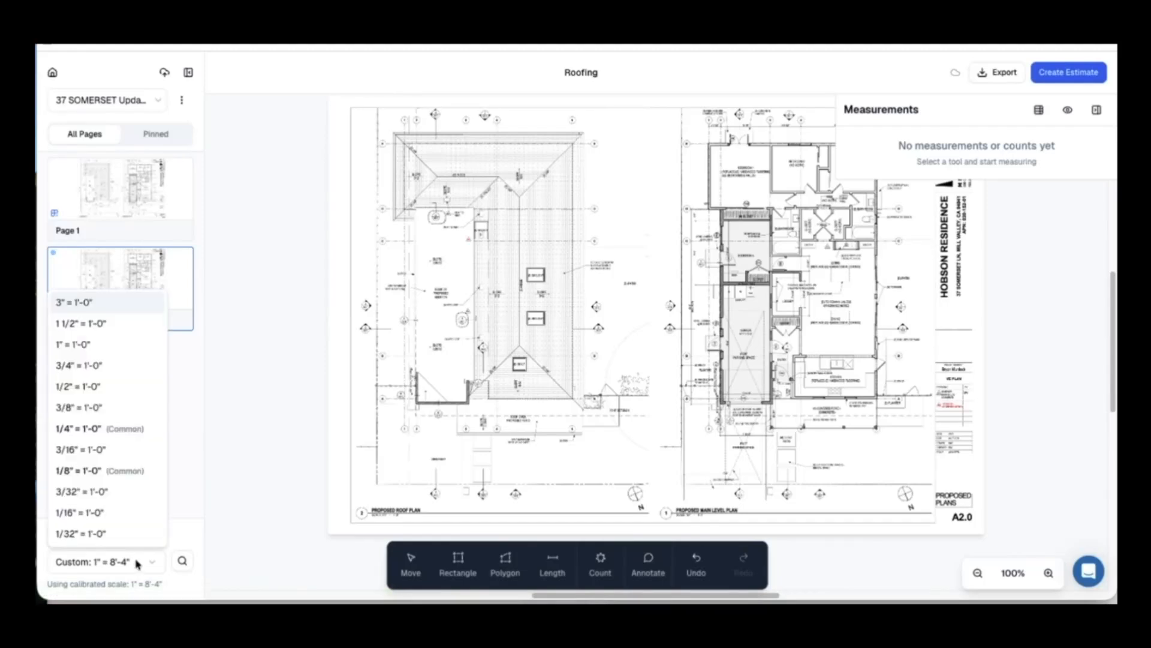
left_click(117, 388)
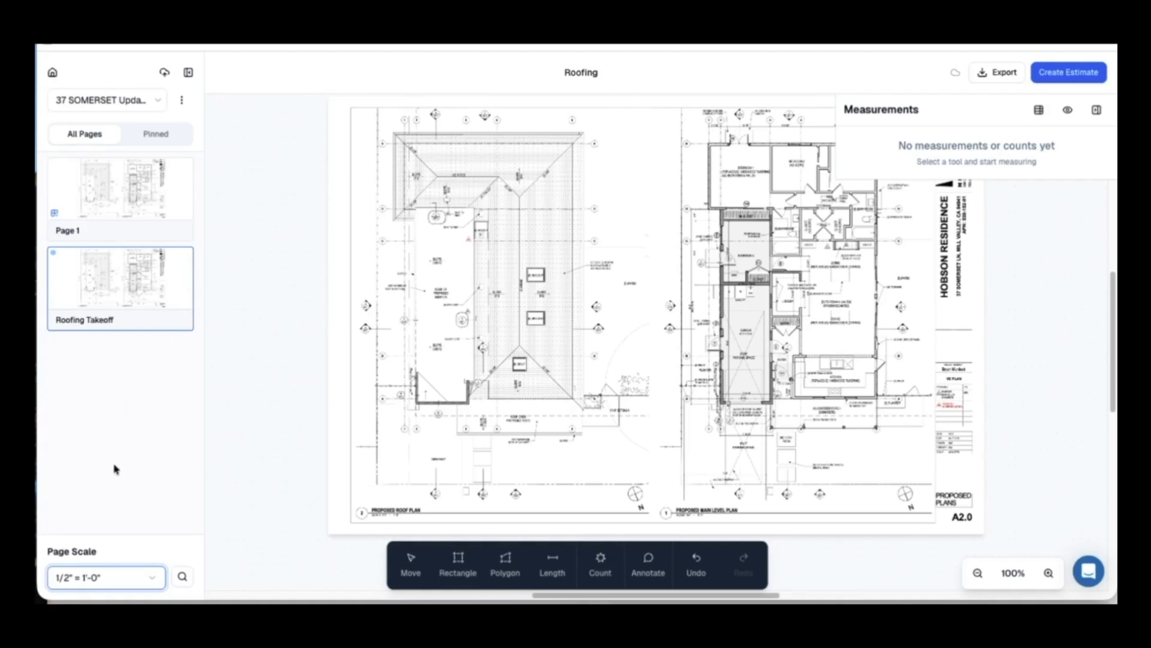
scroll(875, 413, "up", 7)
left_click(134, 577)
left_click(117, 401)
scroll(460, 414, "down", 1)
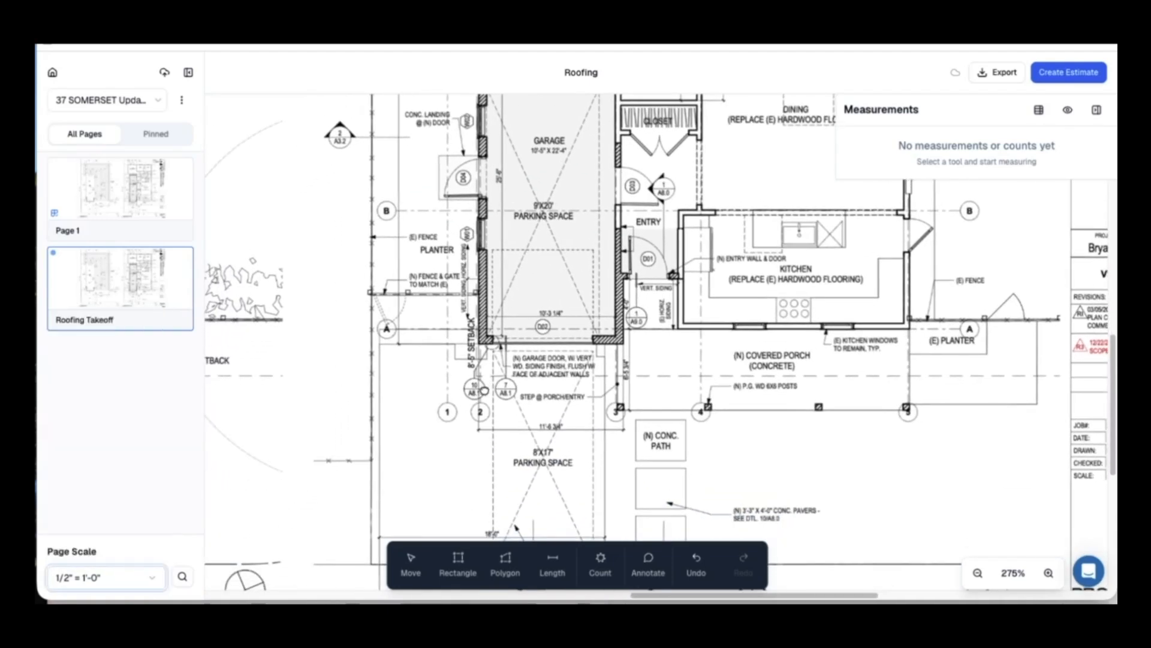
left_click(141, 579)
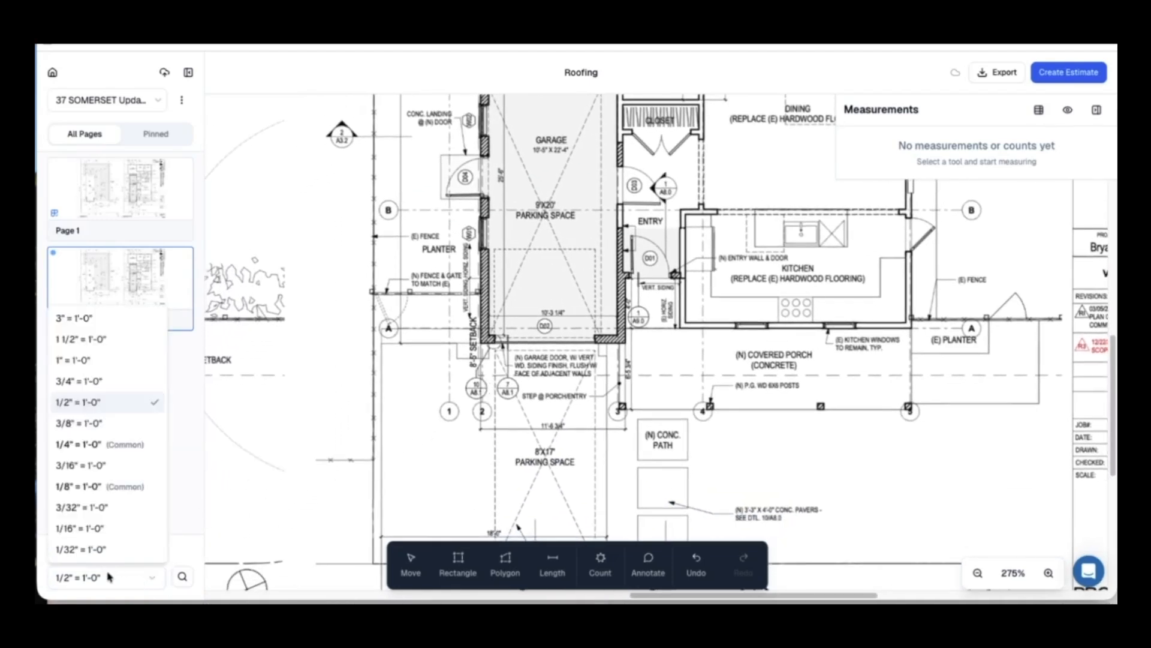
left_click(82, 401)
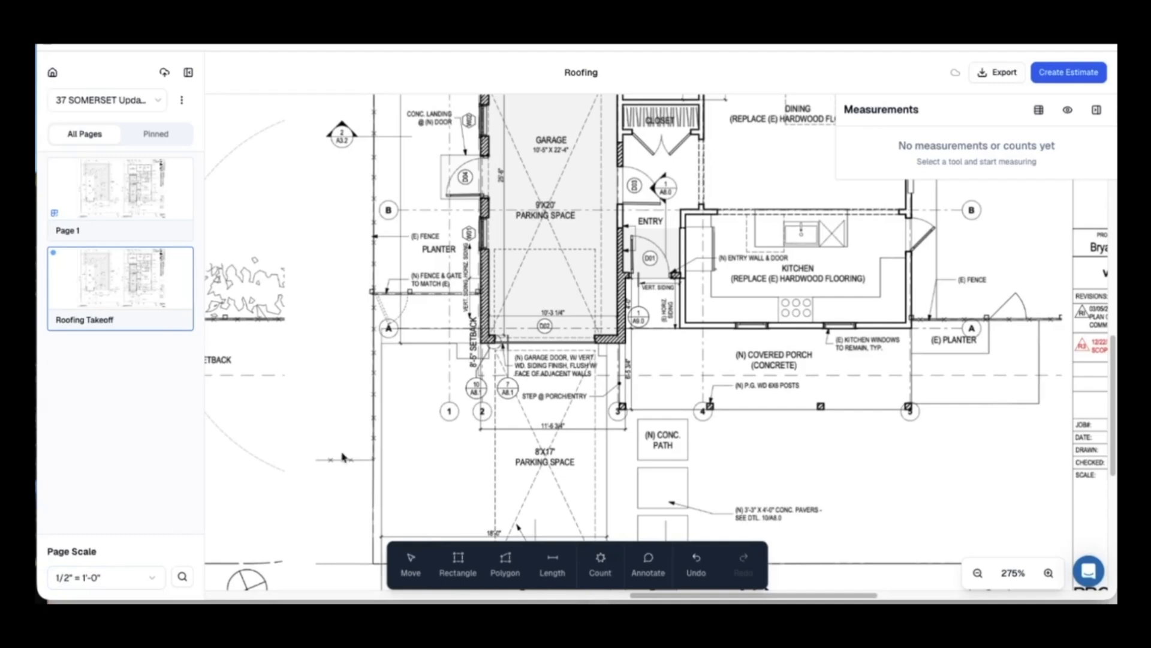
Measure the 11'-6 3/4" dimension line below the garage as an individual length with line width 3.0.
left_click(548, 565)
left_click(493, 519)
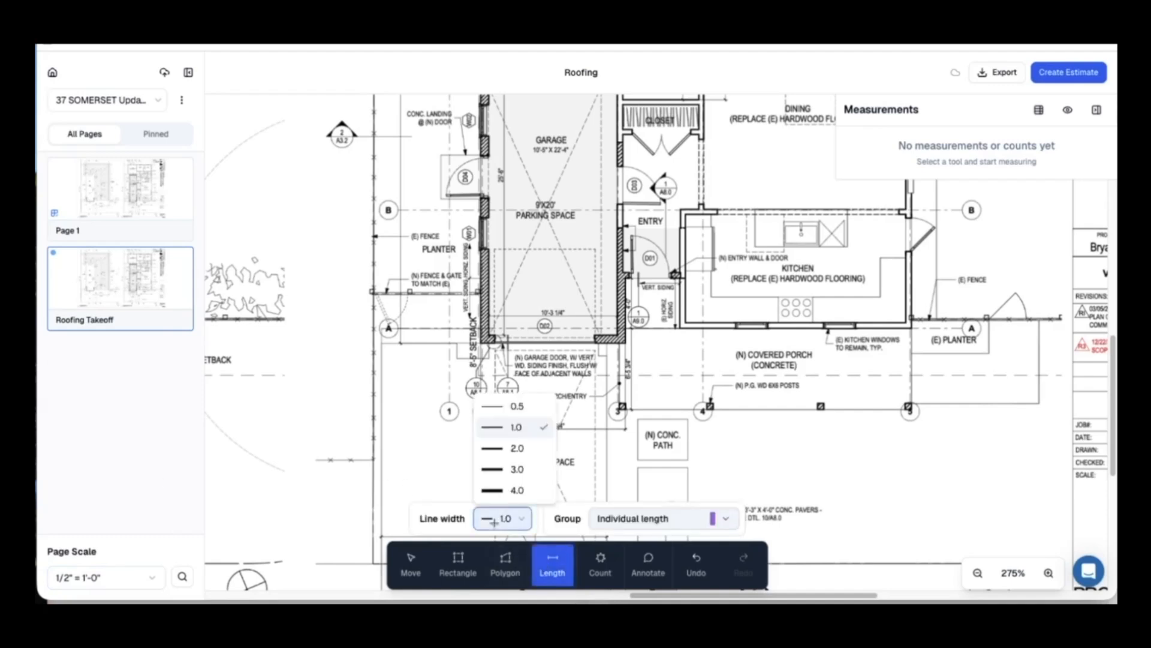
left_click(492, 470)
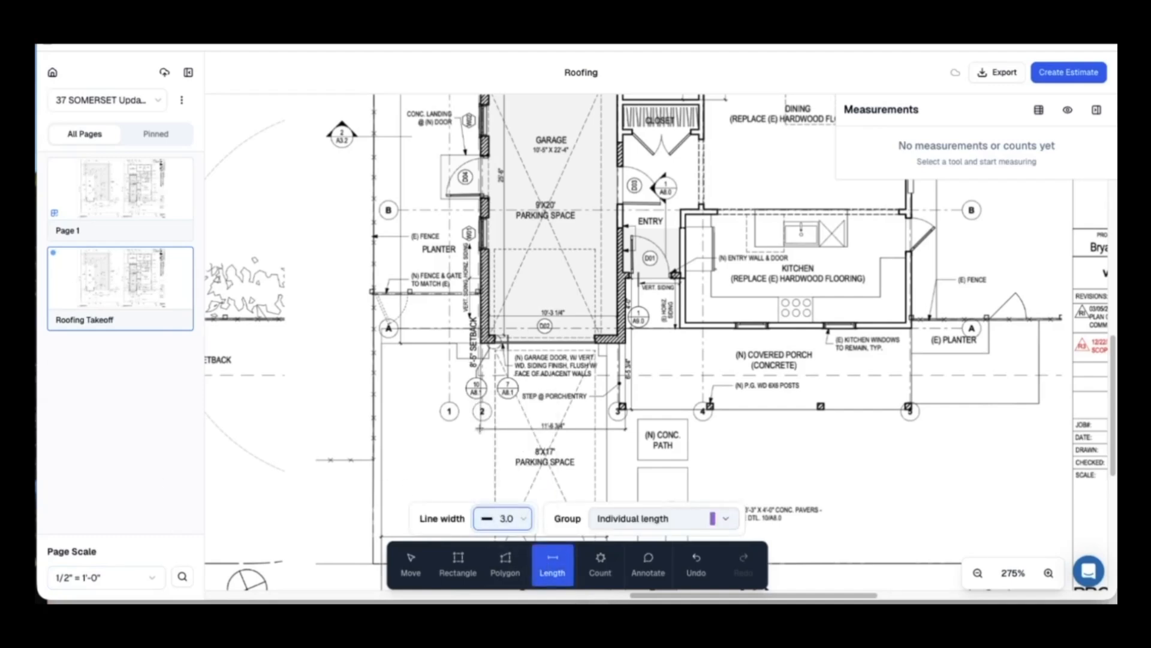
left_click(480, 427)
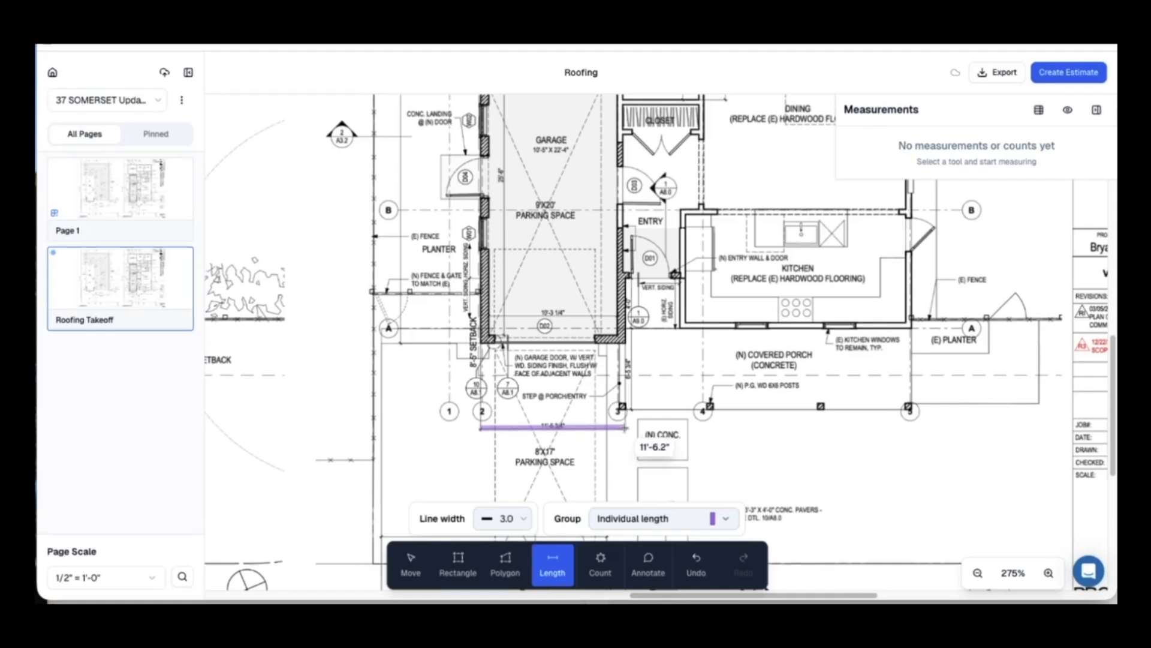
left_click(625, 428)
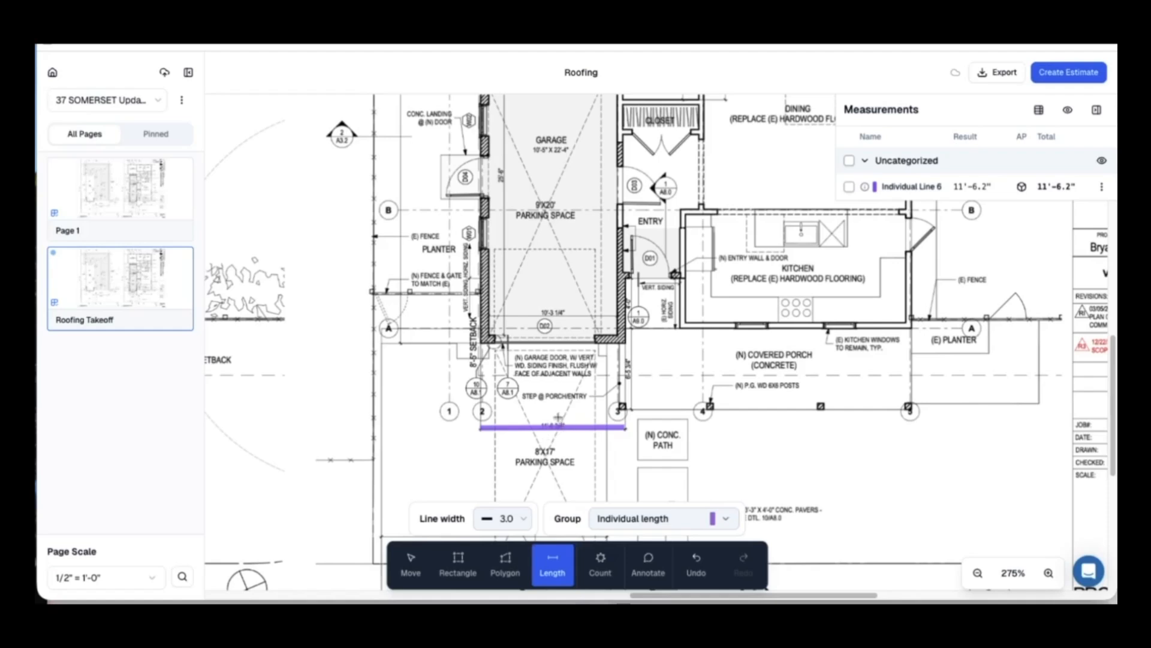
left_click(548, 571)
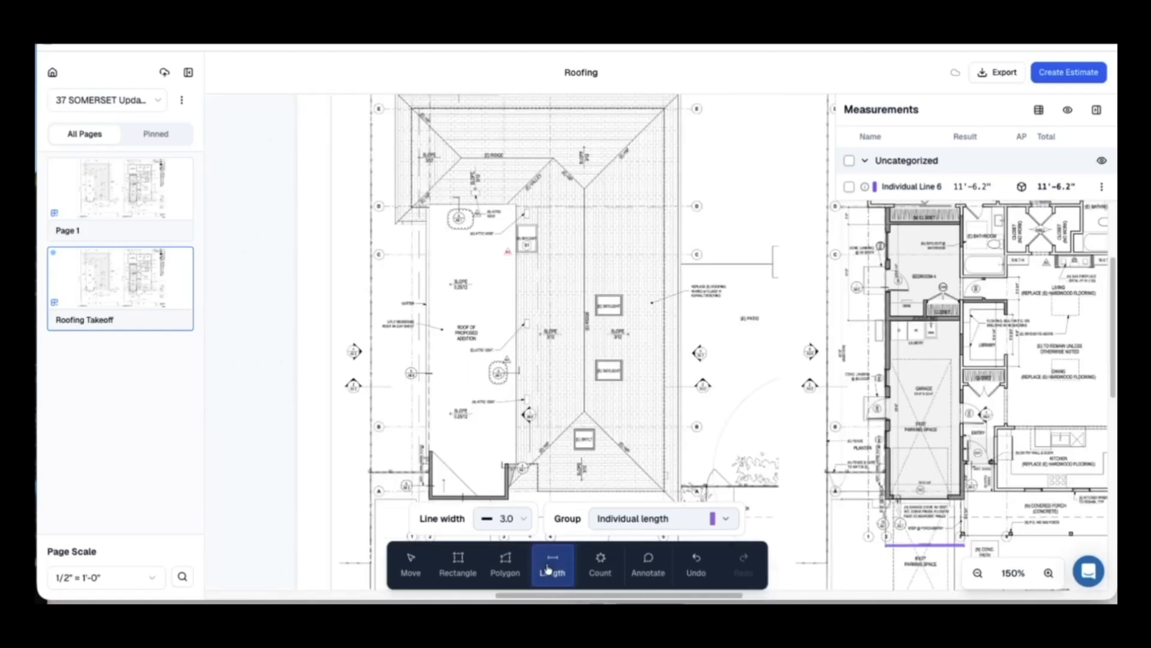
left_click(682, 524)
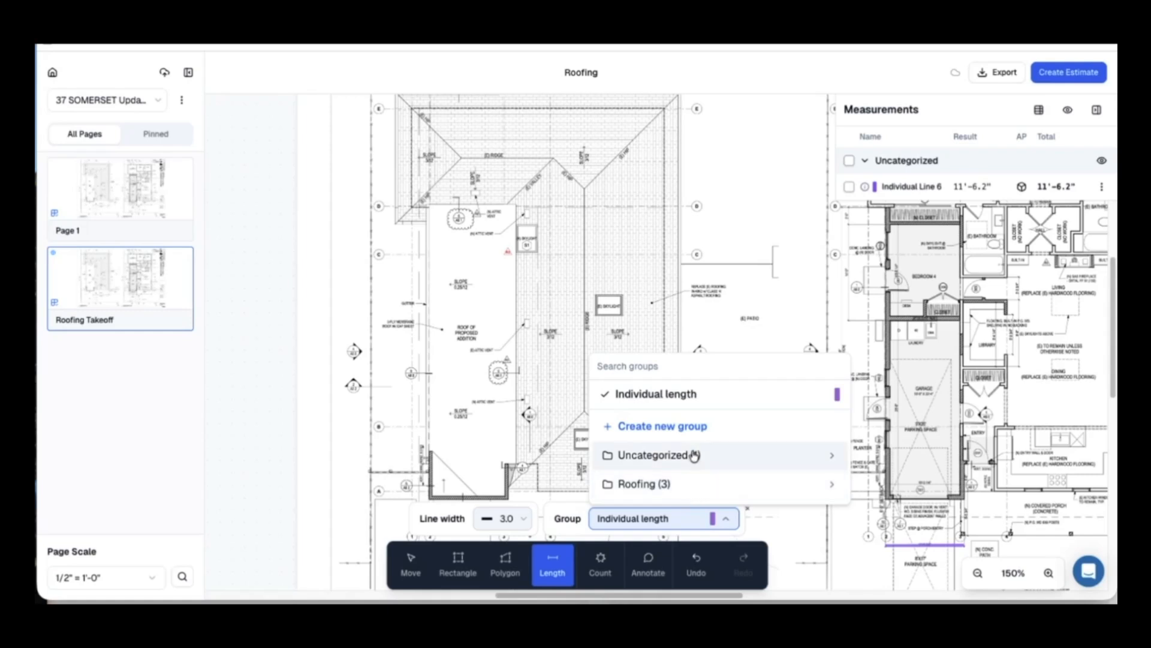
left_click(717, 428)
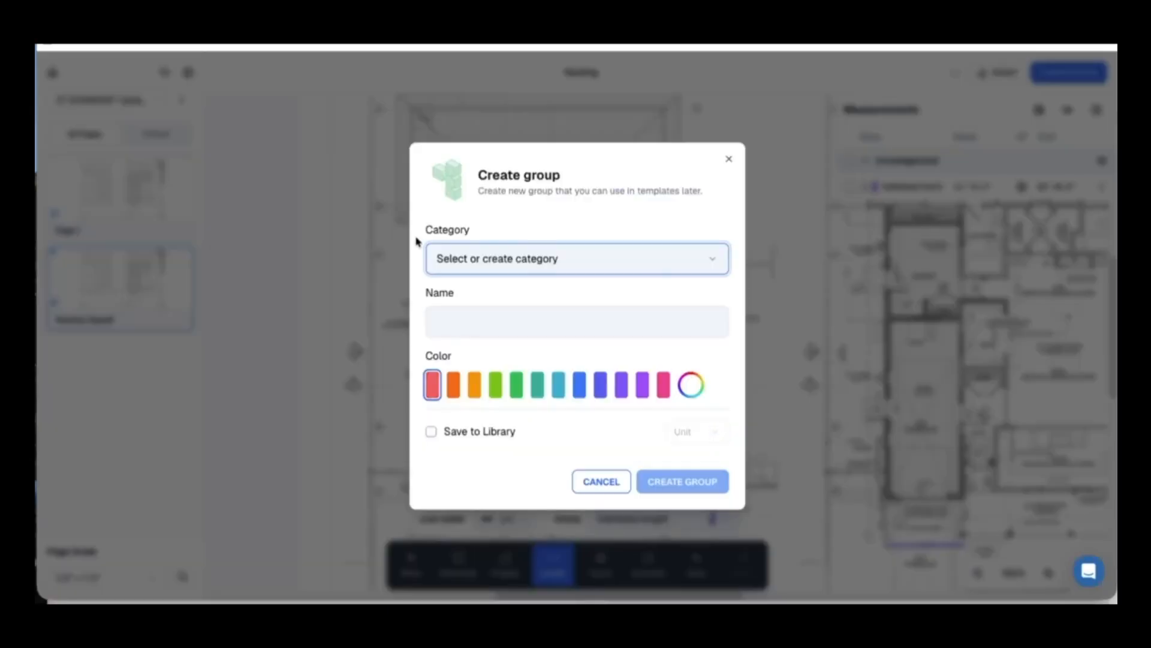
left_click(493, 261)
left_click(484, 293)
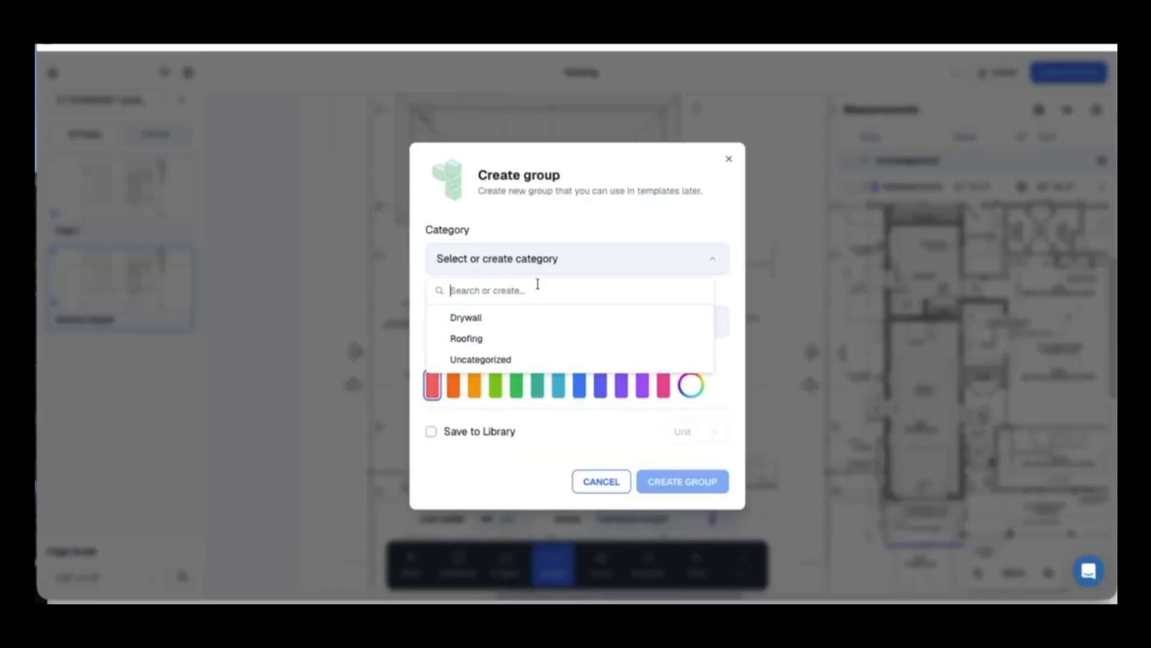
type("Roo")
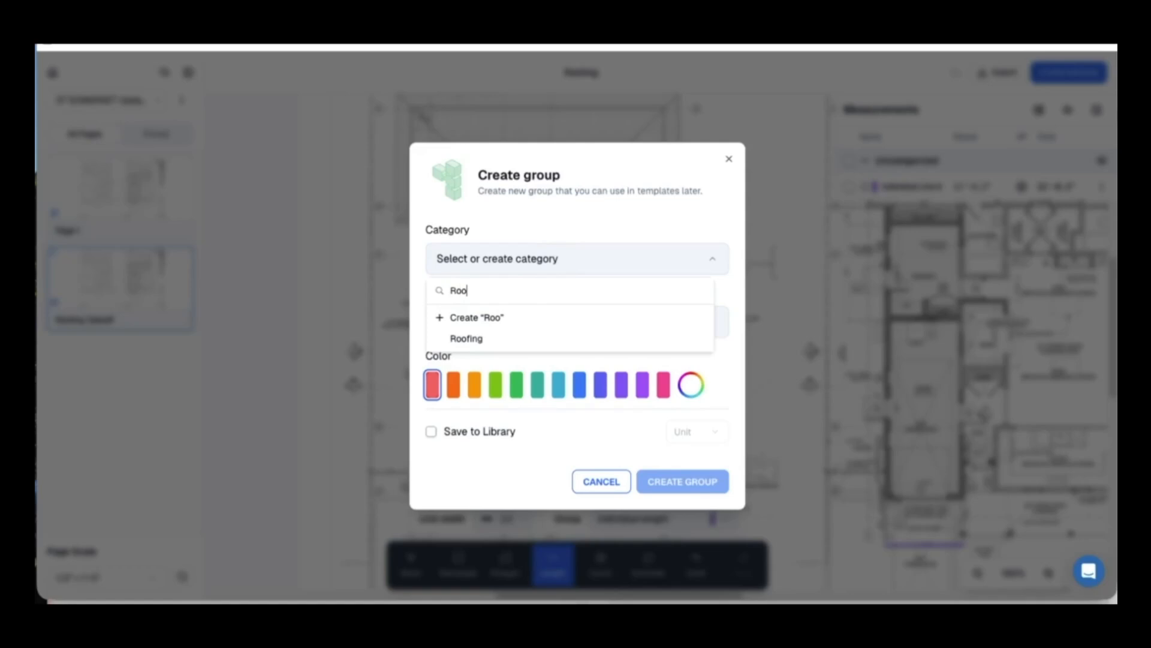
left_click(470, 339)
left_click(472, 324)
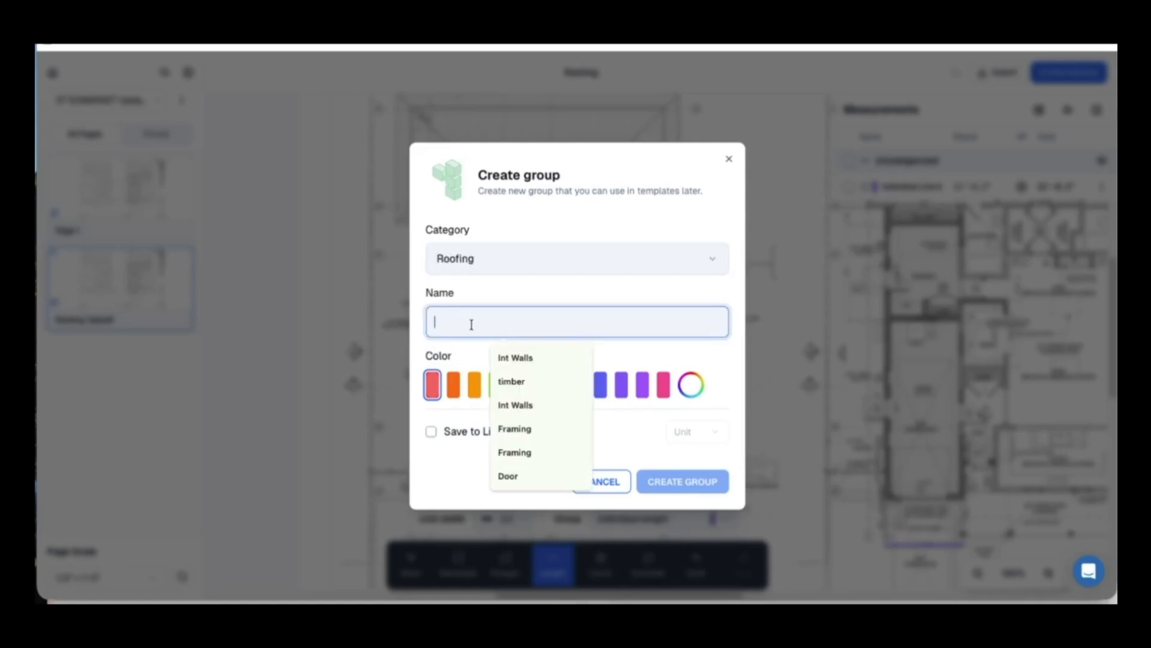
type("Hips")
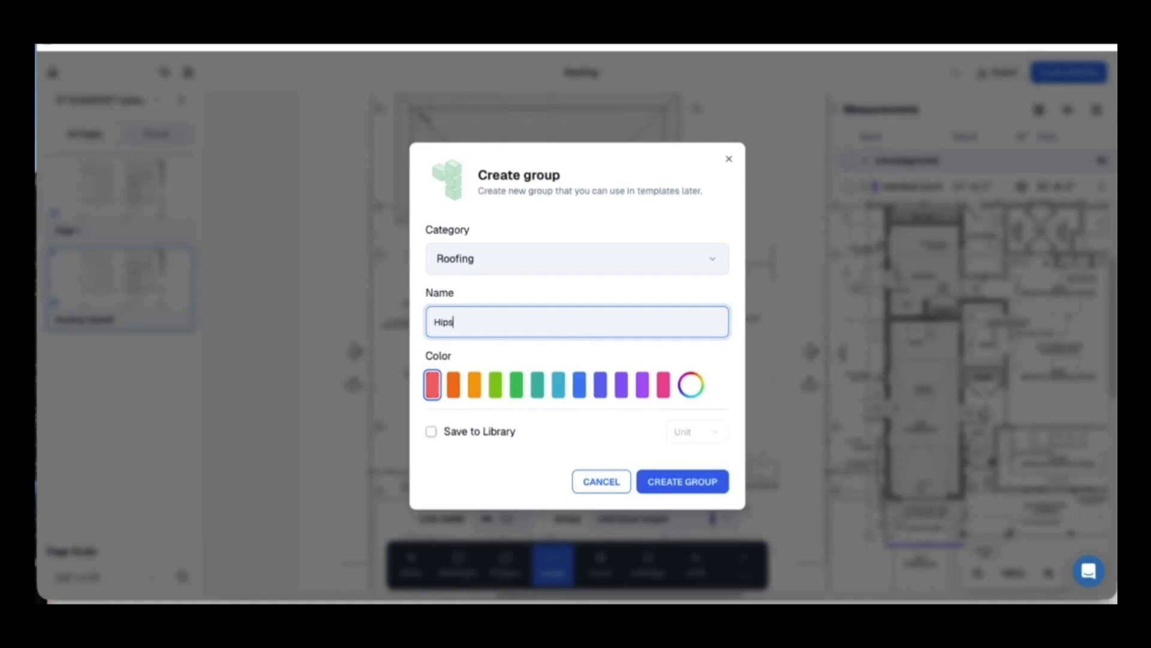
left_click(516, 389)
left_click(431, 432)
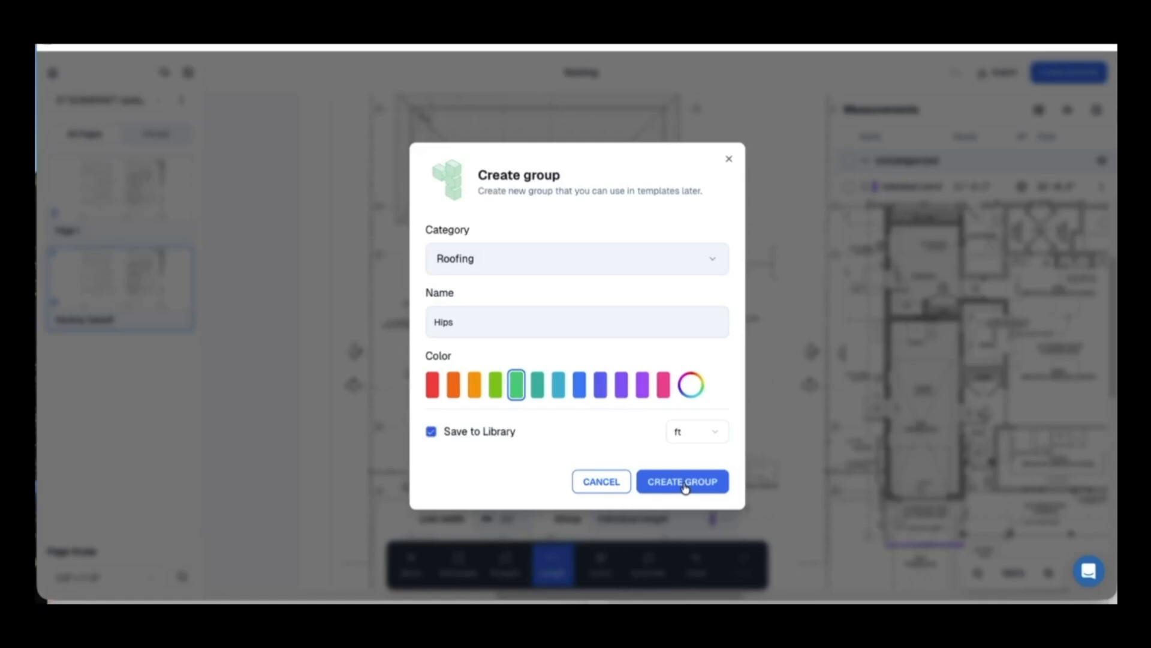
left_click(616, 482)
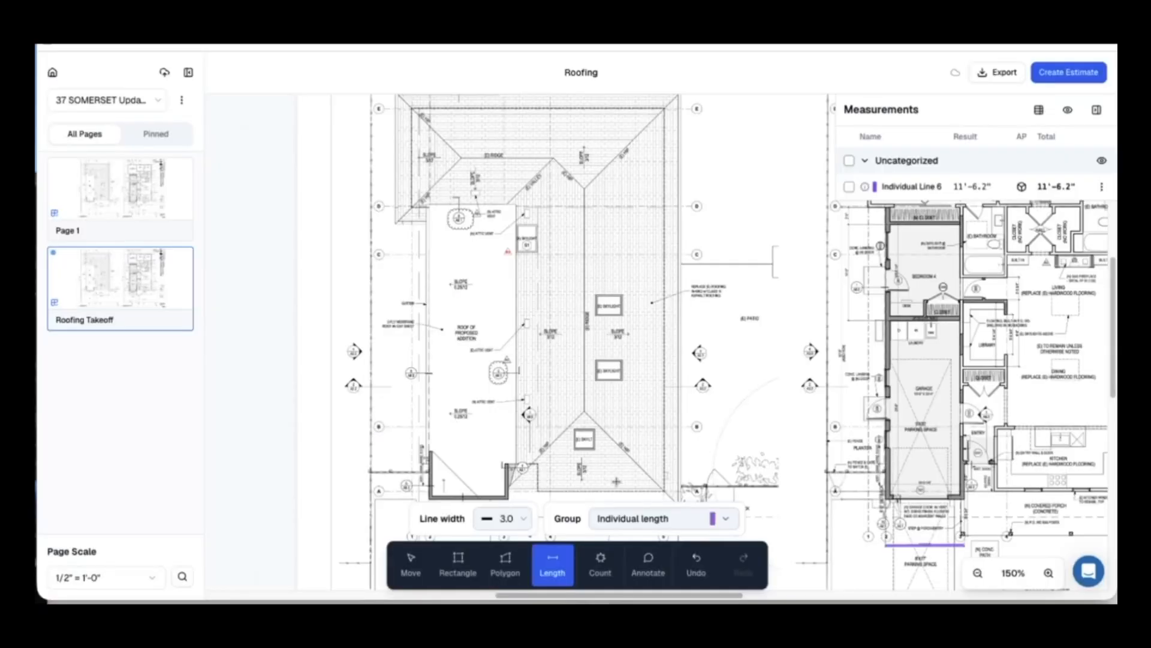
Measure the two hips around the lower skylight as one polyline in Roofing's Hip group, using line width 2.0.
left_click(665, 519)
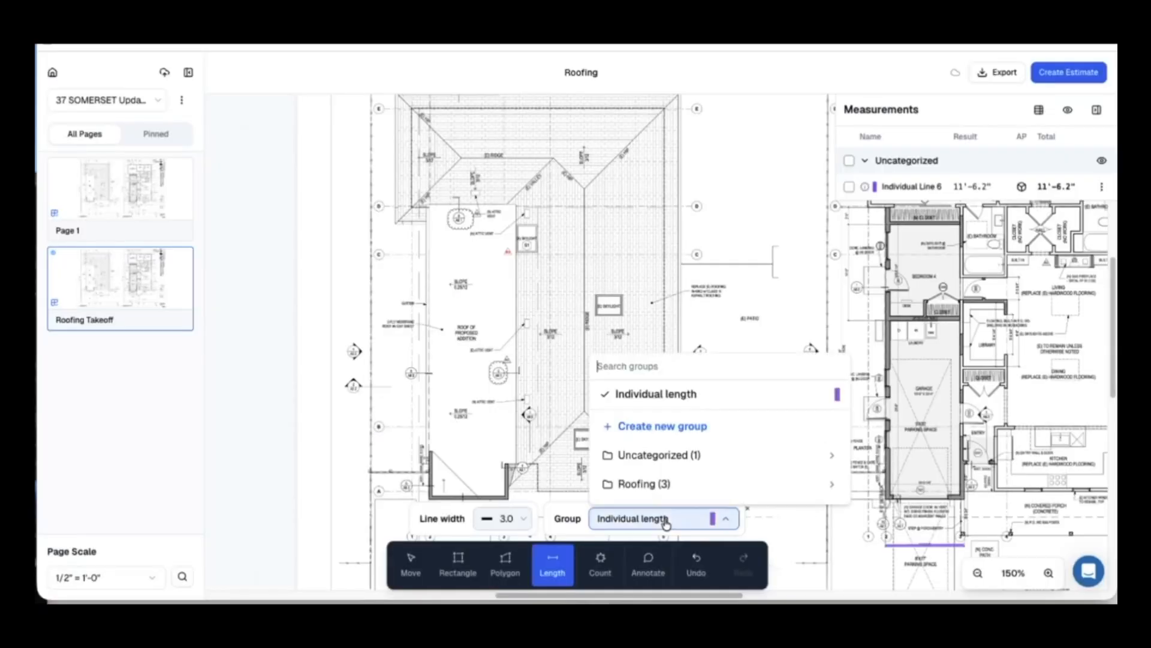
left_click(667, 486)
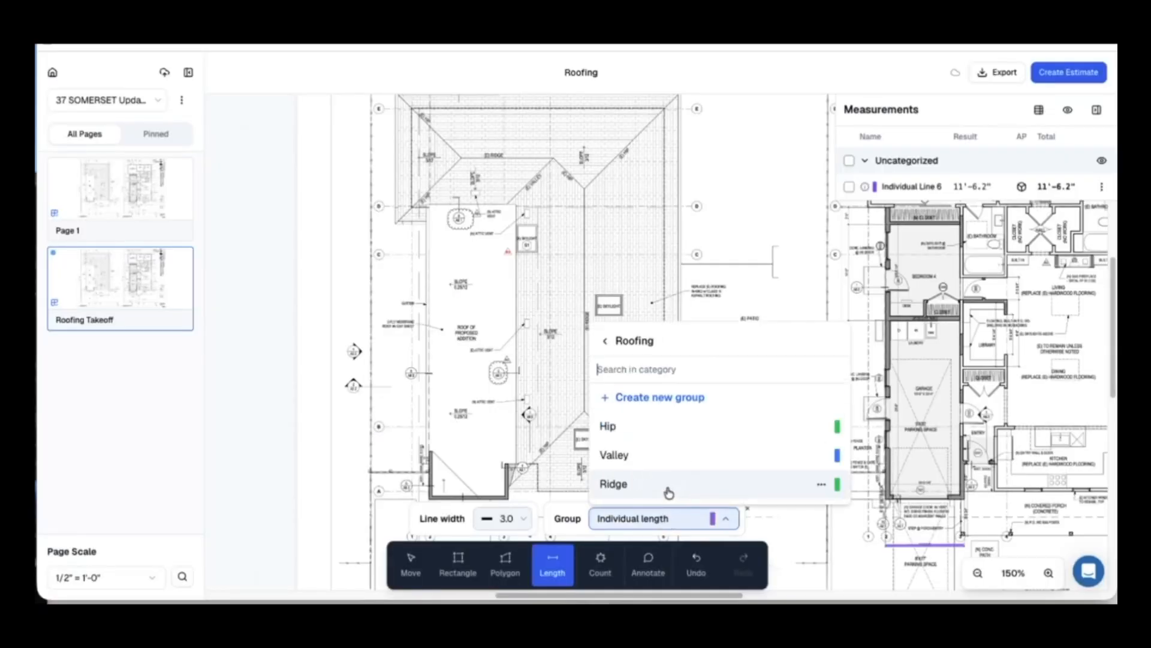
left_click(772, 431)
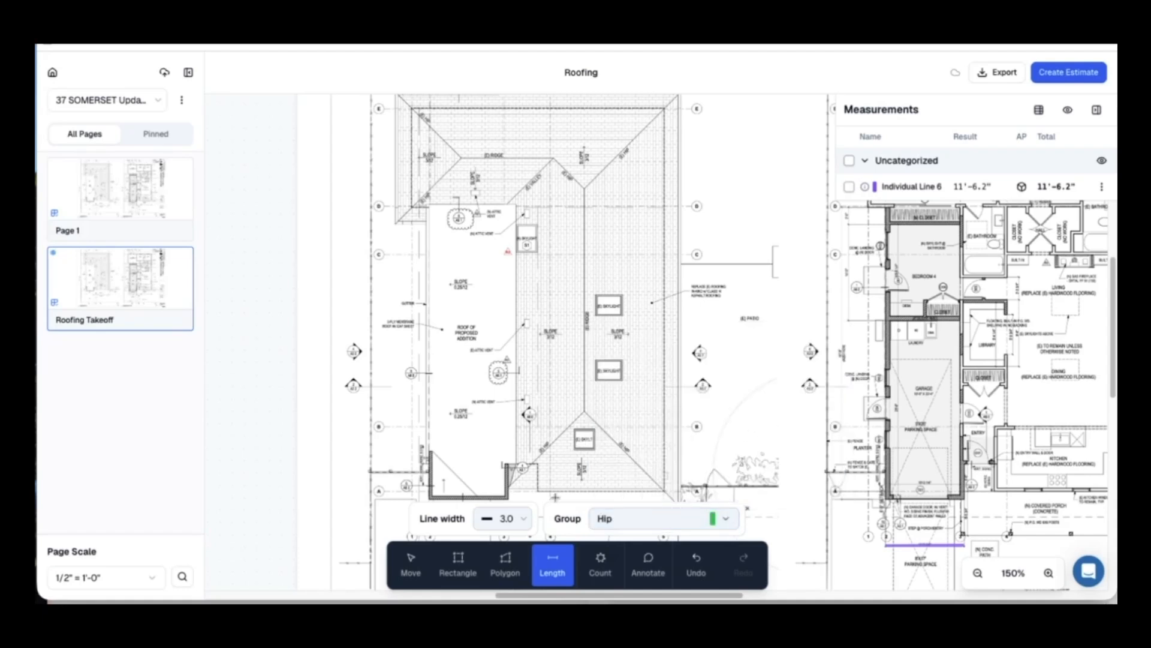
left_click(515, 520)
left_click(515, 450)
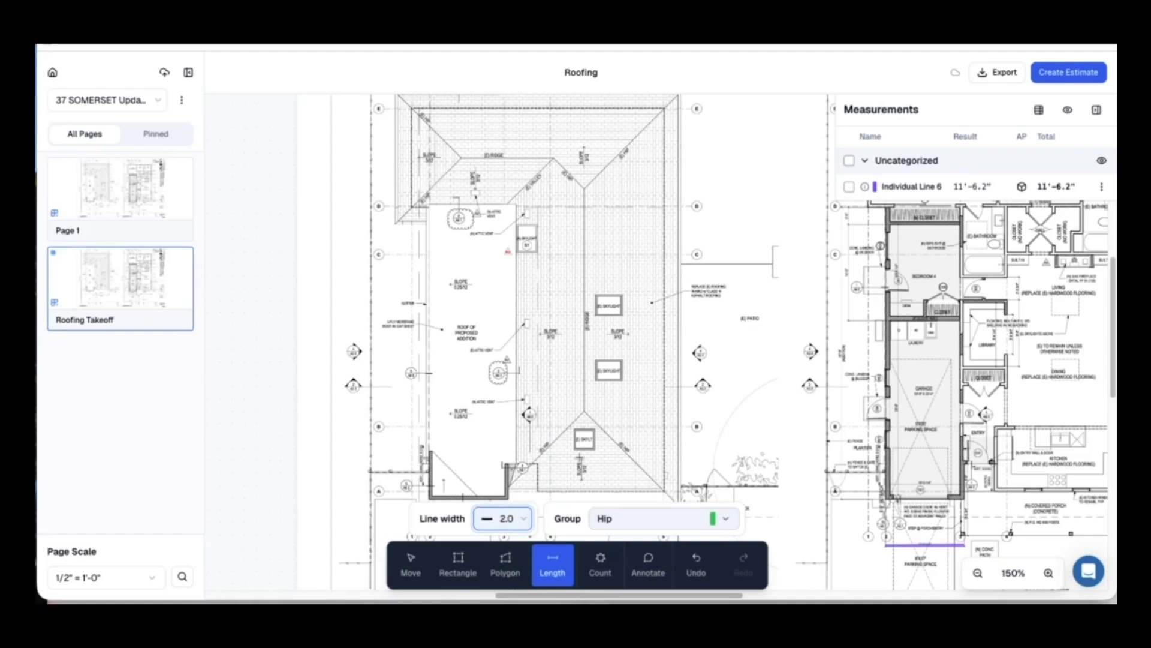
key("super+equal")
key("super+equal")
scroll(566, 452, "down", 3)
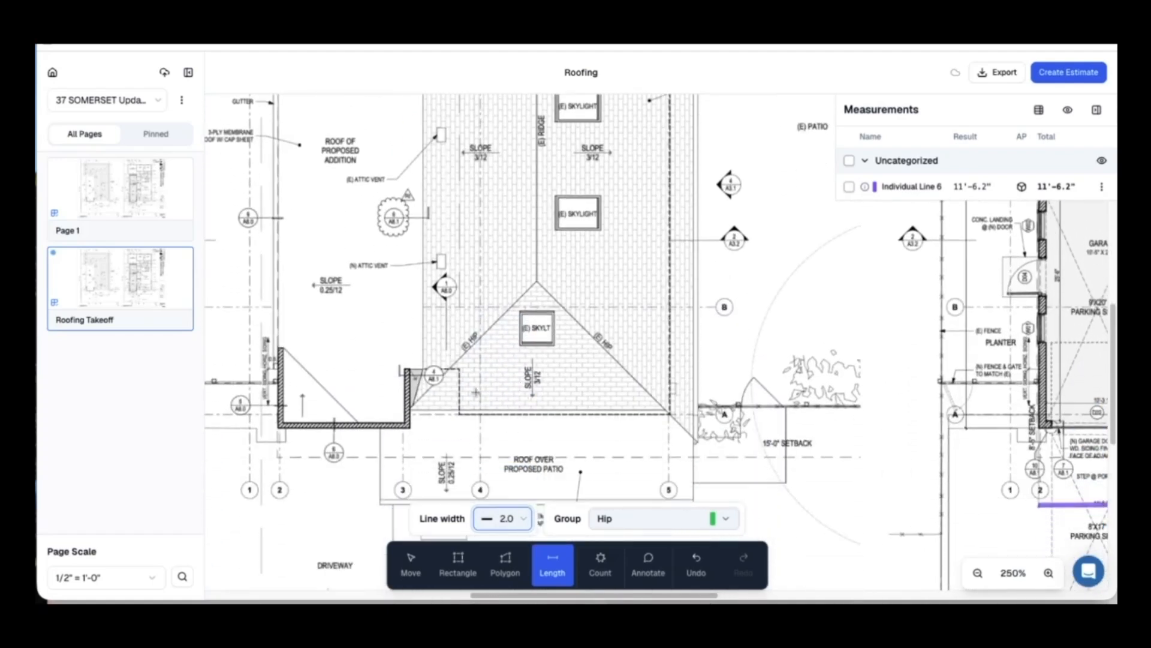
left_click(411, 406)
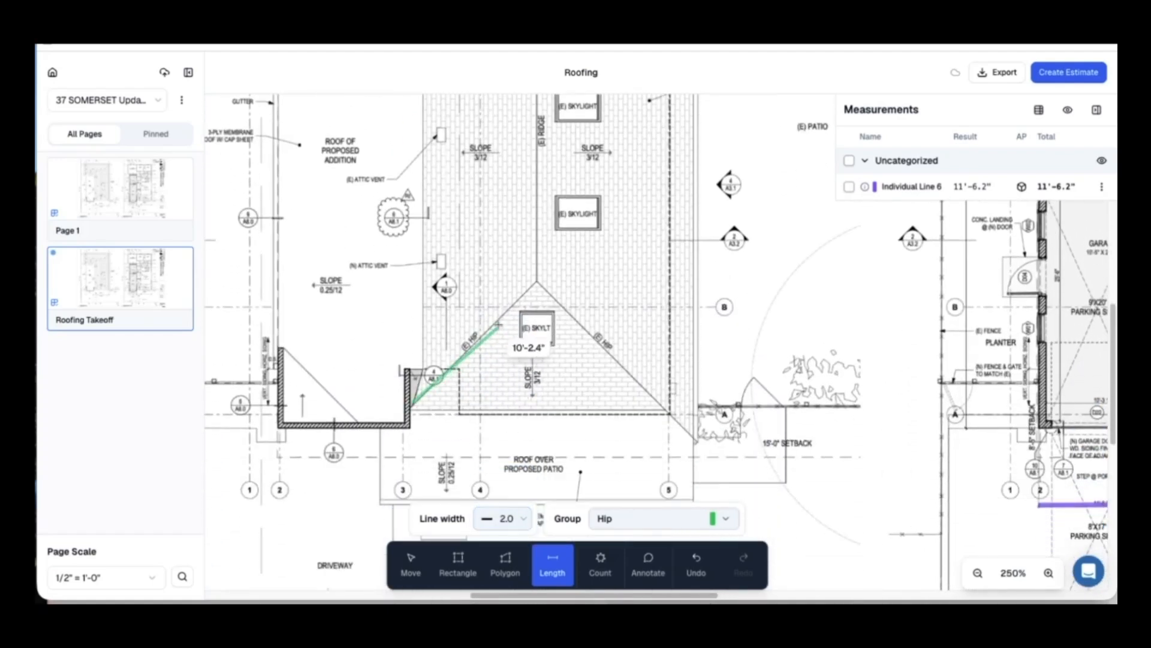
left_click(538, 281)
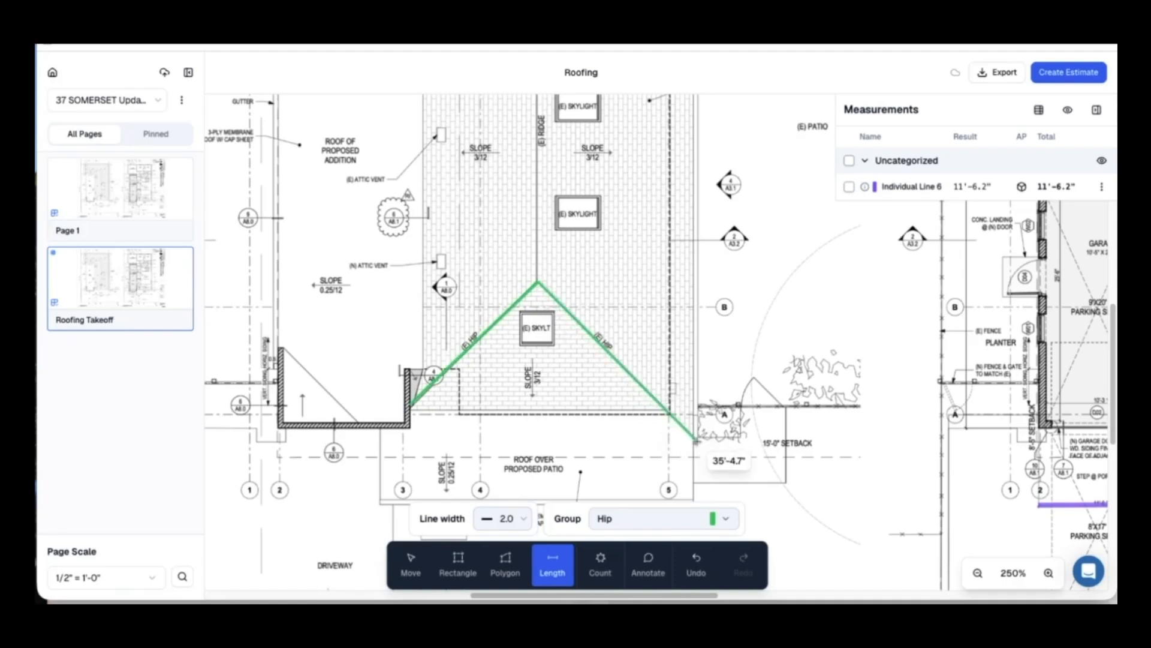
double_click(696, 442)
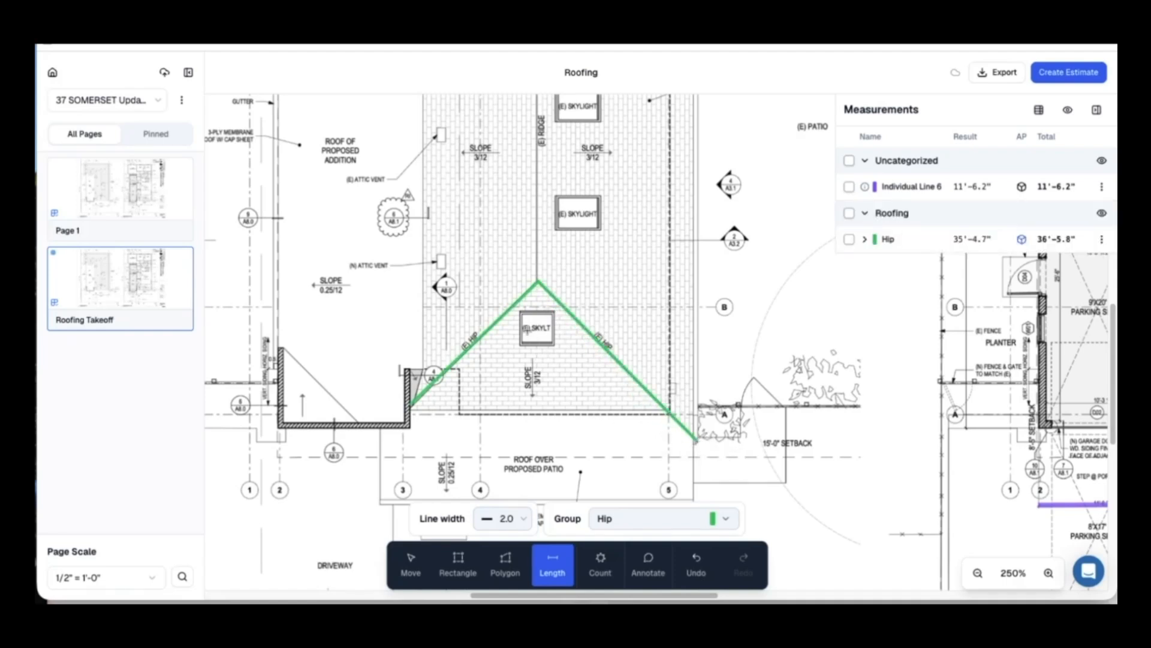
Measure the hips from the roof's upper-right corner to the vertical ridge and on to the valley junction in the Hip group.
scroll(545, 327, "up", 6)
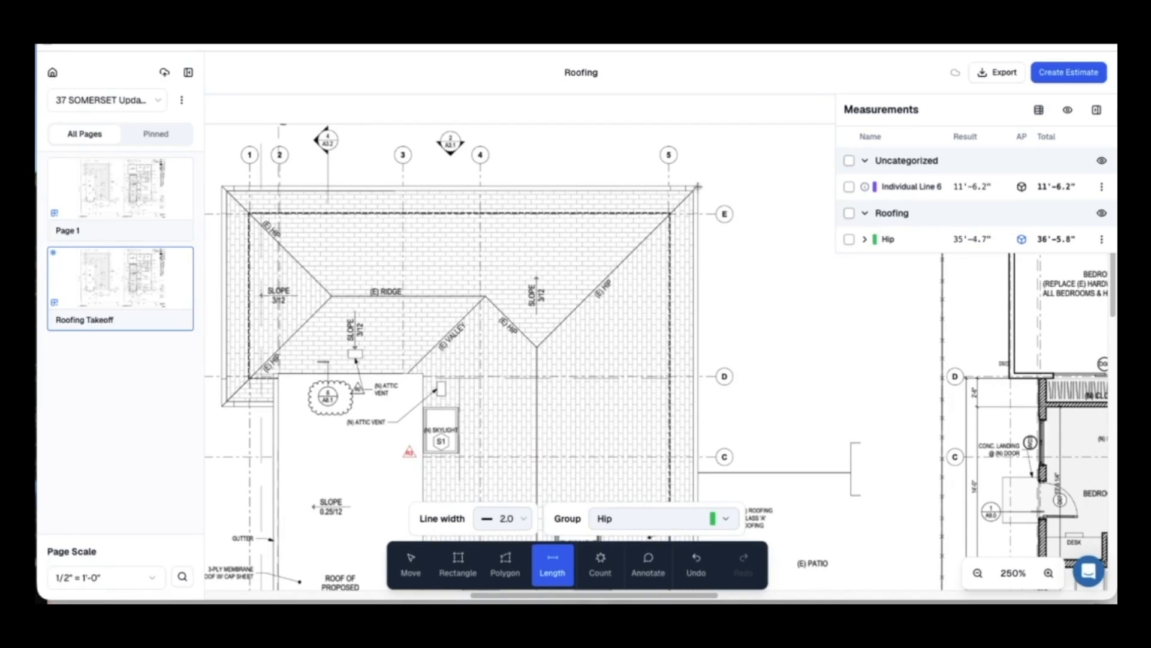
left_click(698, 187)
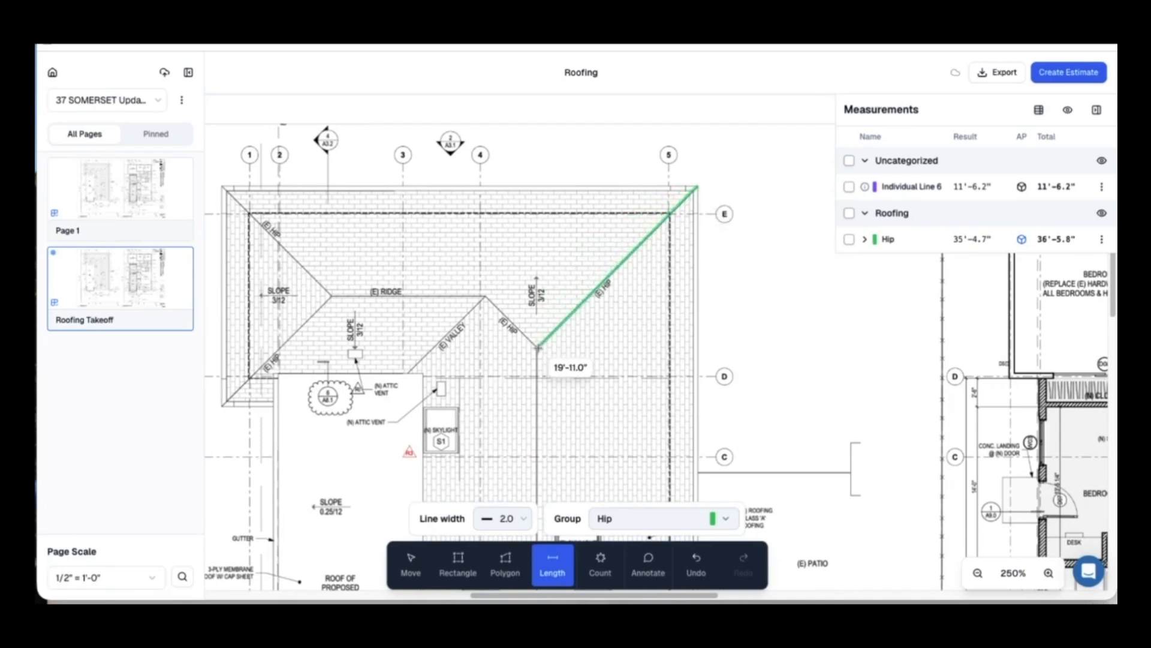
left_click(538, 347)
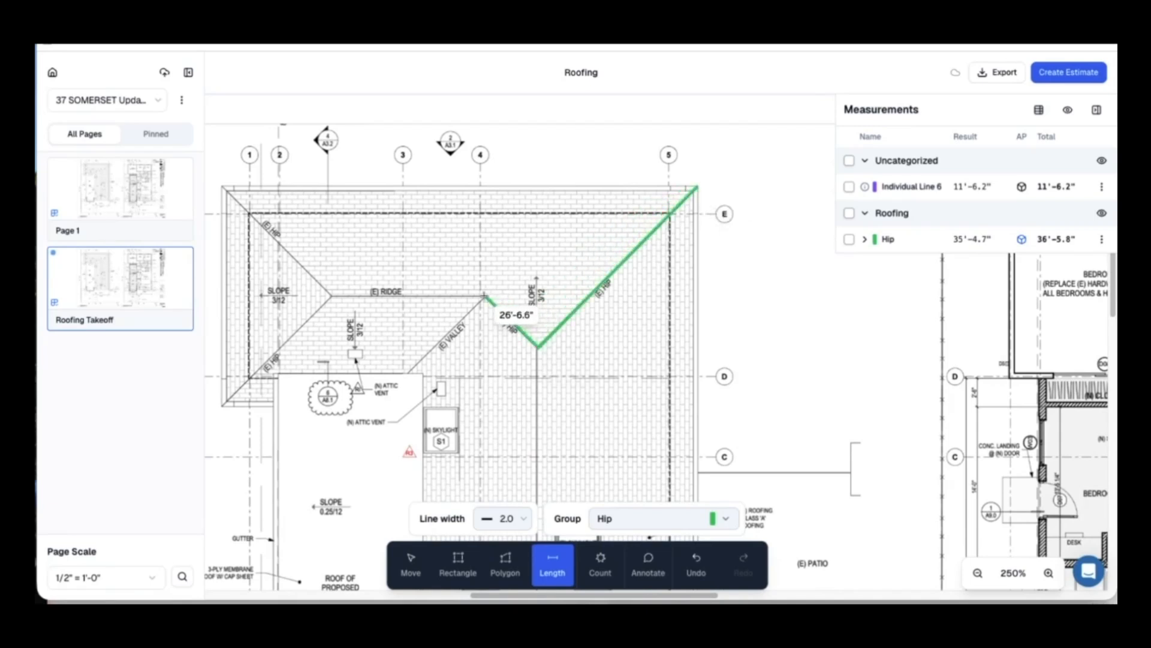
double_click(485, 296)
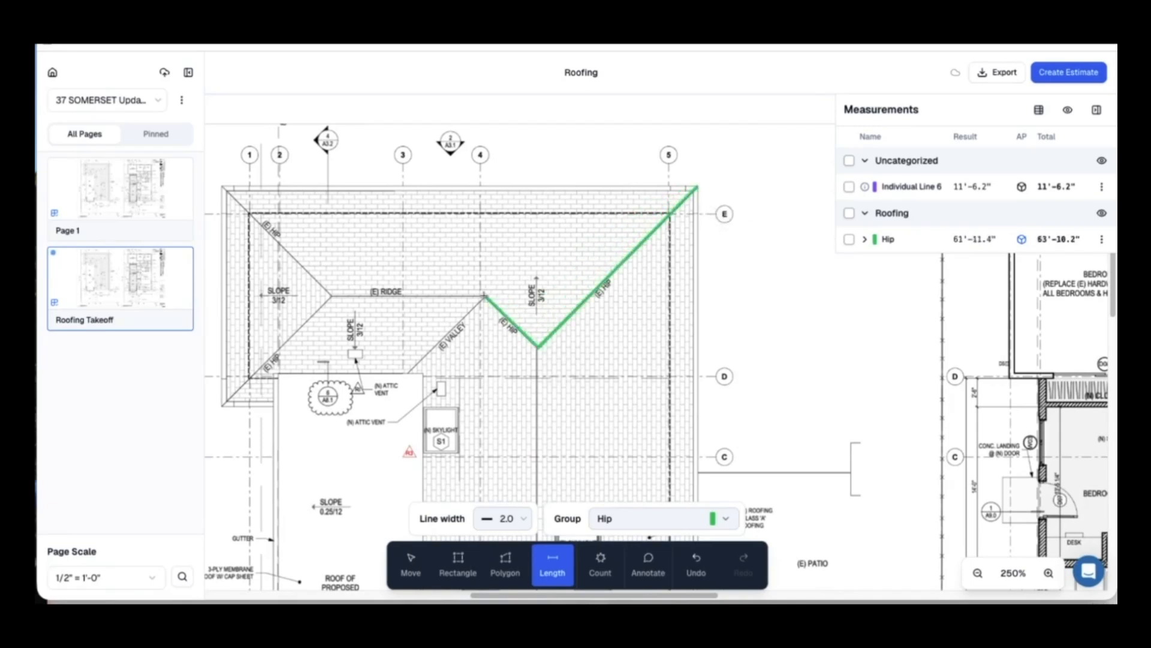
Measure the two hips around the roof's west slope as one polyline in the Hip group.
left_click(222, 184)
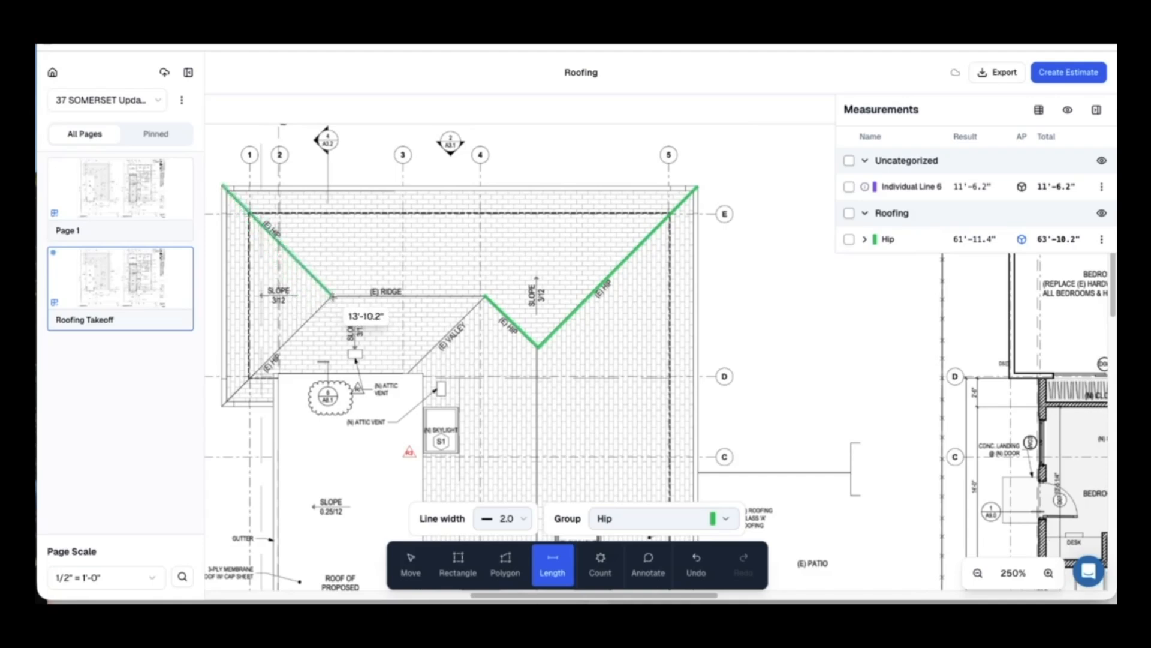
left_click(333, 296)
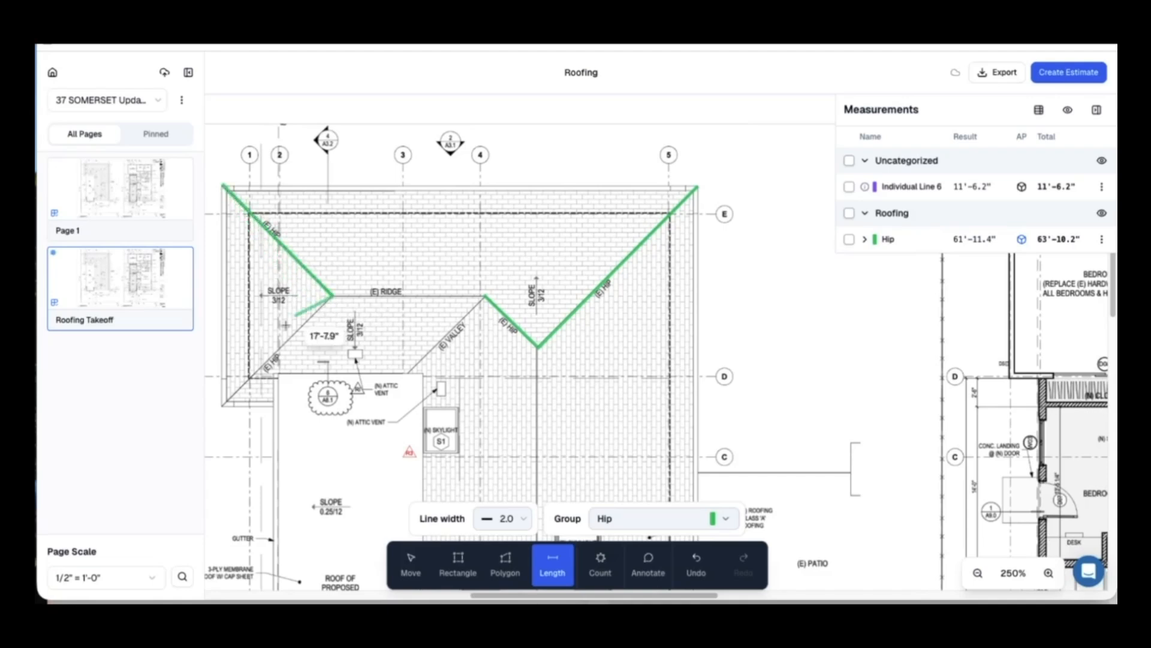
double_click(222, 404)
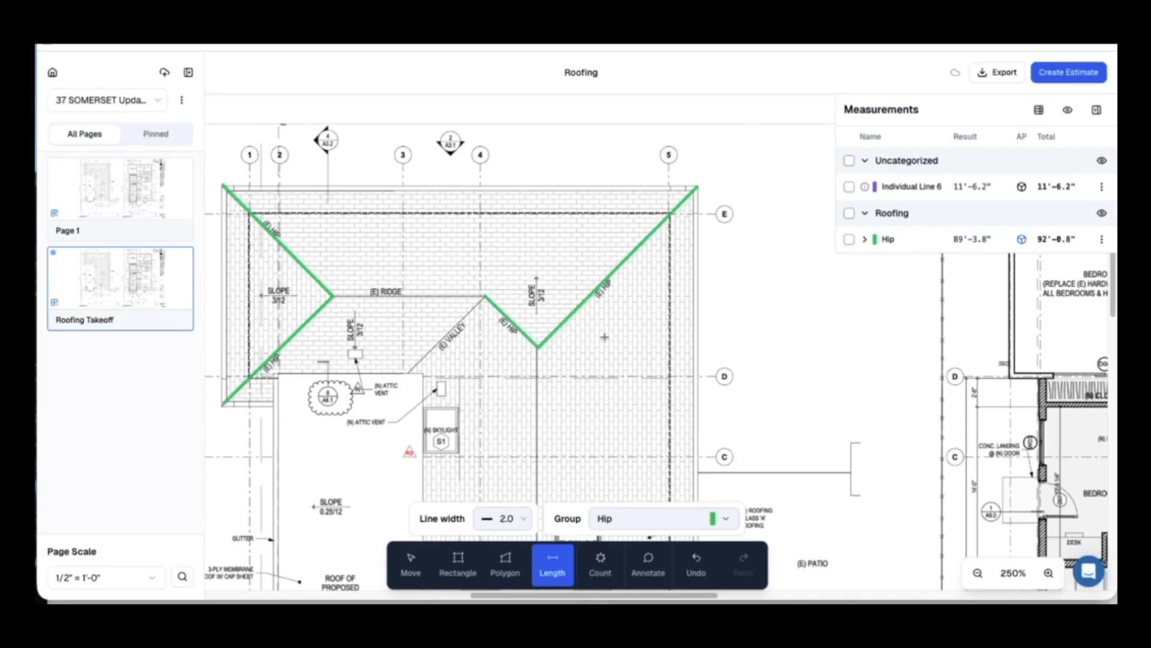
Measure the horizontal ridge between the west hips and the valley junction in Roofing's Ridge group.
left_click(656, 532)
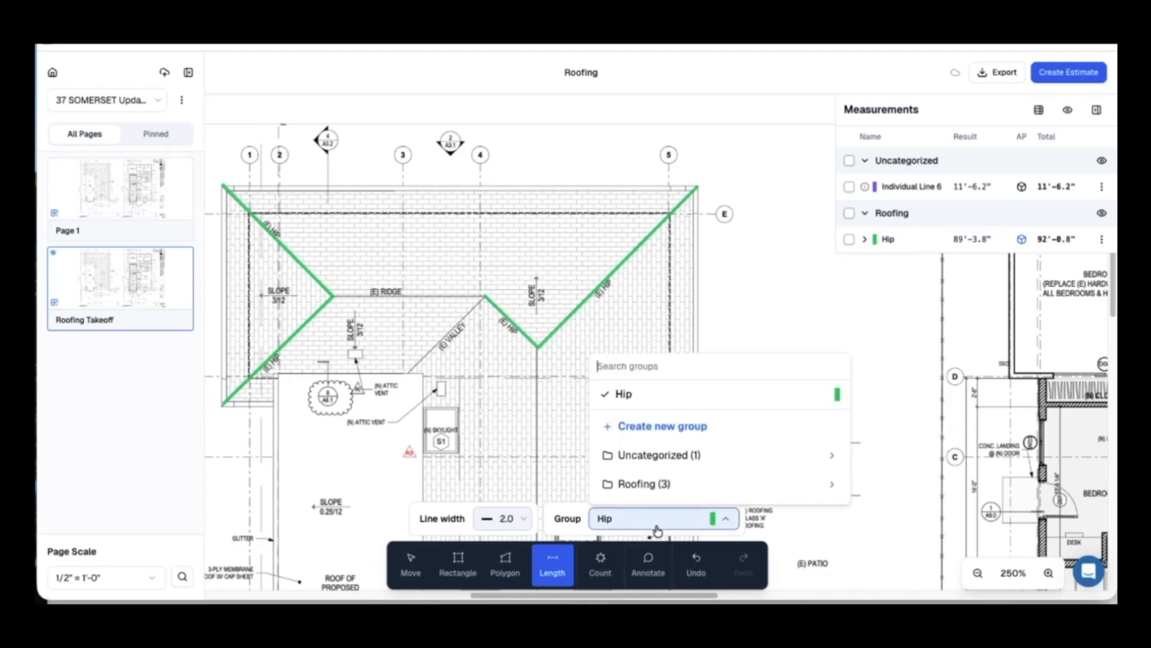
left_click(657, 488)
left_click(651, 485)
left_click(333, 296)
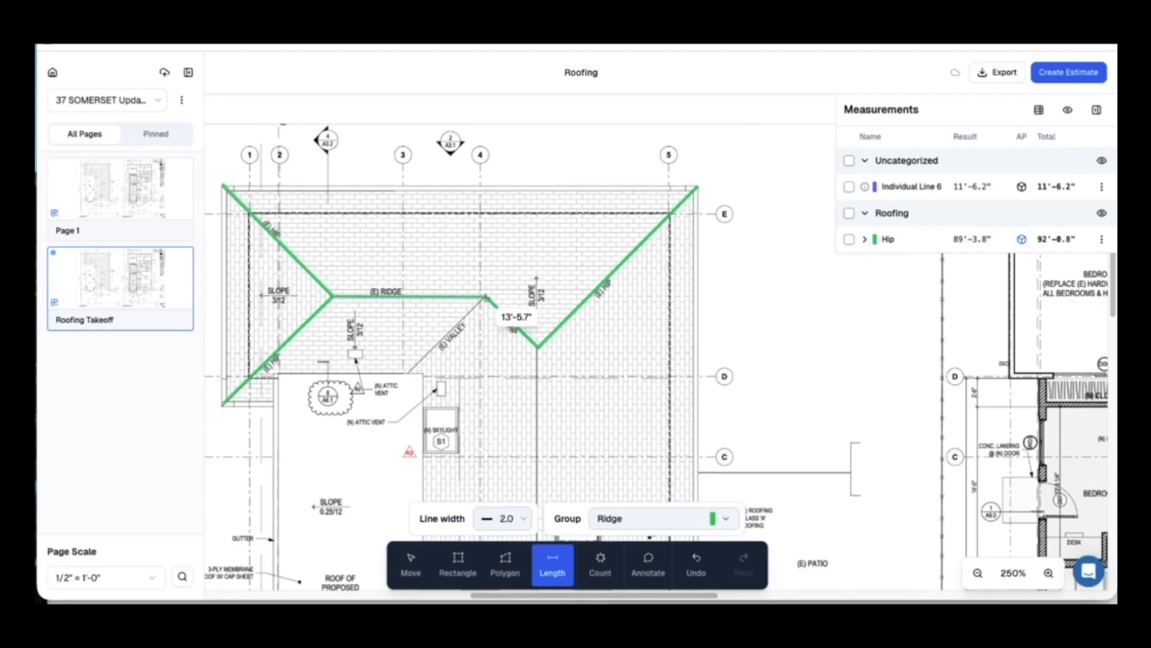
double_click(485, 295)
Measure the vertical ridge down to the hips above the lower skylight in the Ridge group, and expand that group's measurements.
left_click(538, 346)
scroll(539, 361, "down", 1)
scroll(539, 361, "down", 3)
double_click(537, 486)
left_click(864, 265)
scroll(600, 372, "down", 1)
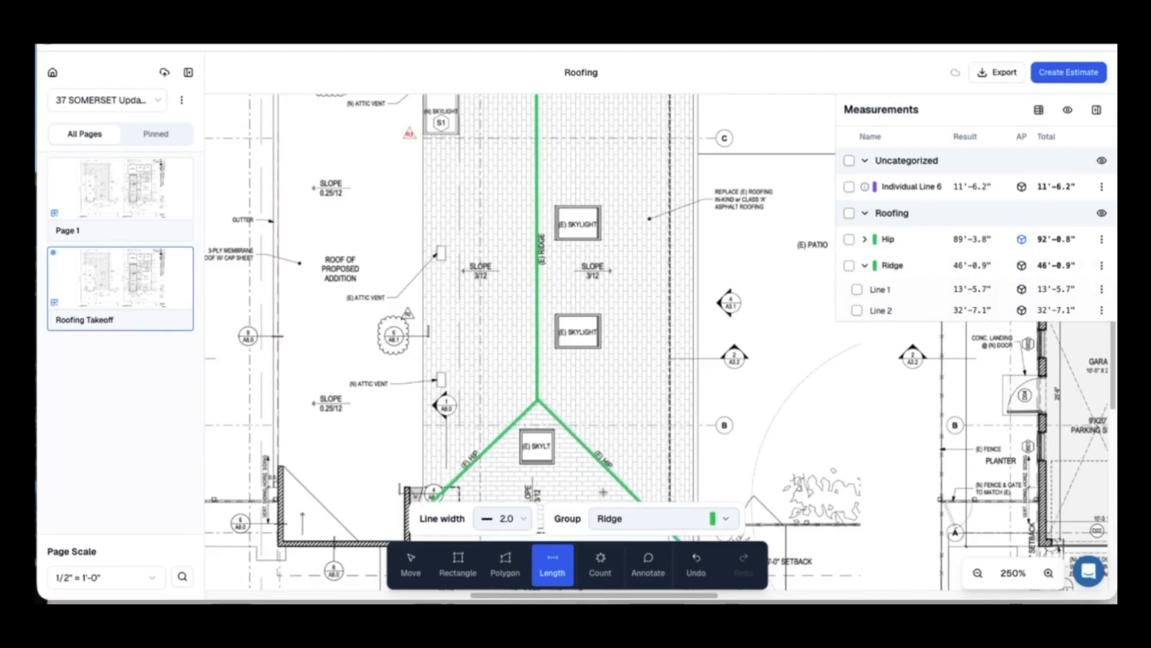
Measure the valley from the proposed addition's roof edge up to the ridge junction in Roofing's Valley group.
left_click(663, 519)
left_click(657, 489)
left_click(652, 489)
scroll(526, 422, "up", 5)
left_click(406, 370)
double_click(484, 294)
Count the four attic vents on the roof plan in Roofing's Vent group.
scroll(484, 294, "down", 1)
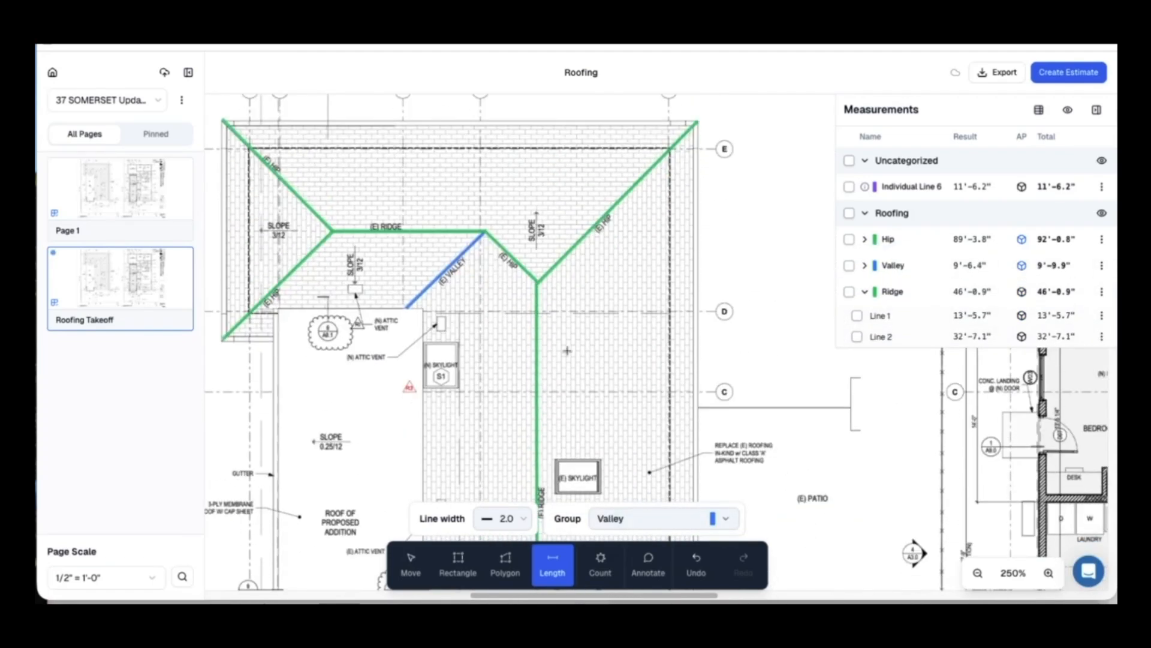
left_click(600, 564)
left_click(614, 519)
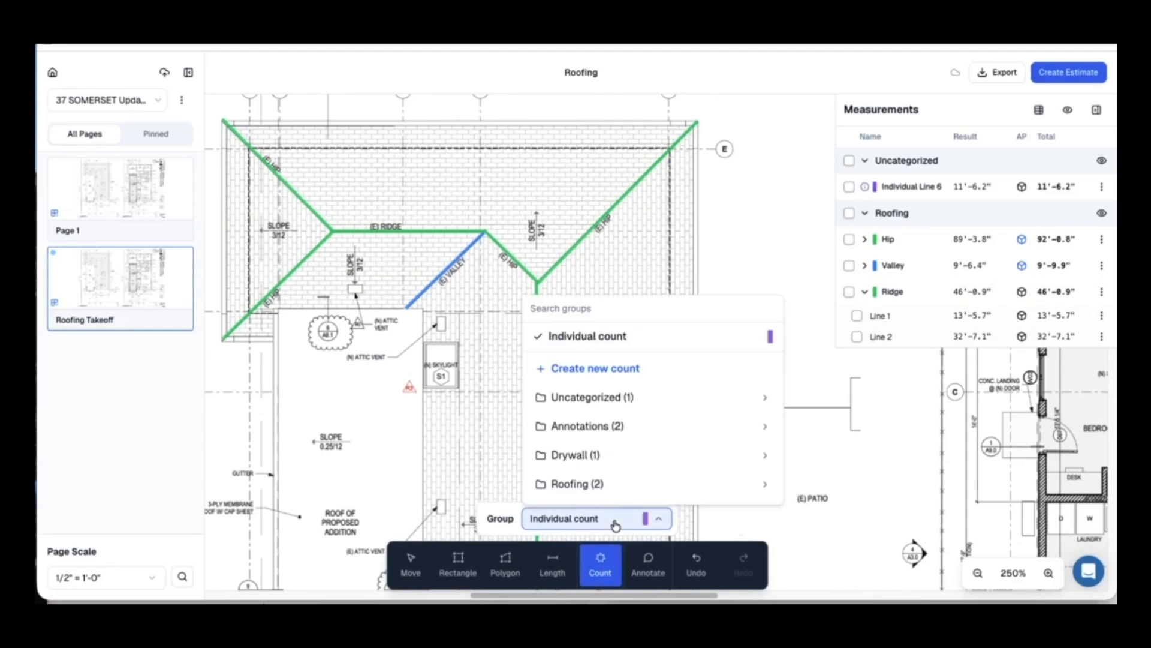
left_click(611, 486)
left_click(604, 484)
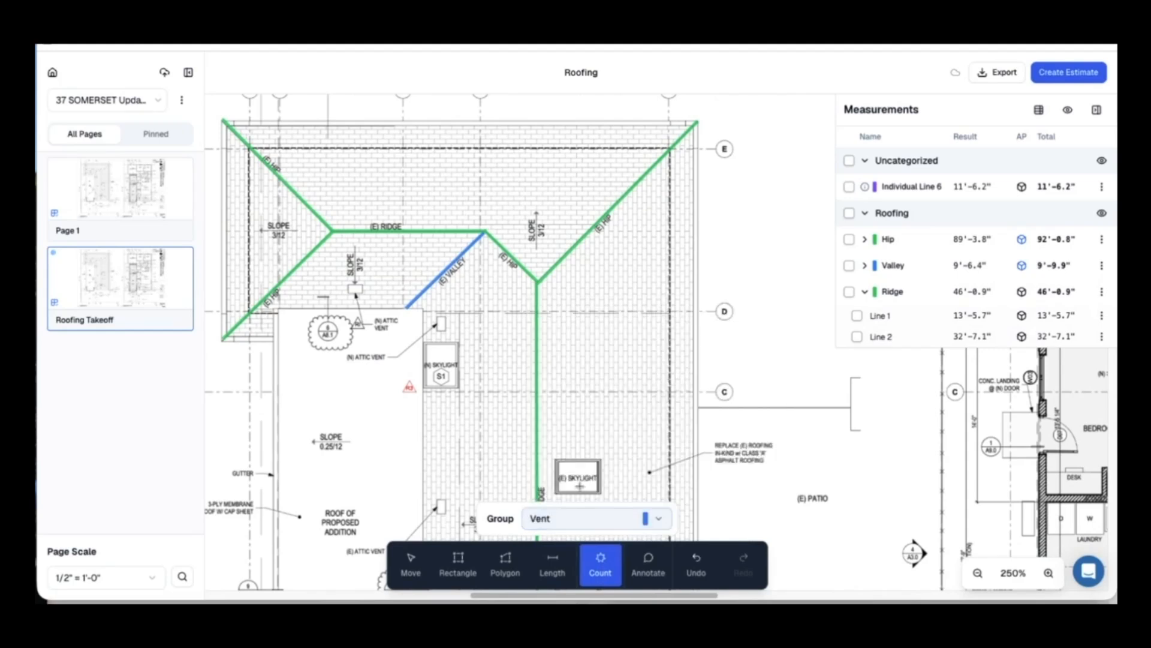
left_click(355, 287)
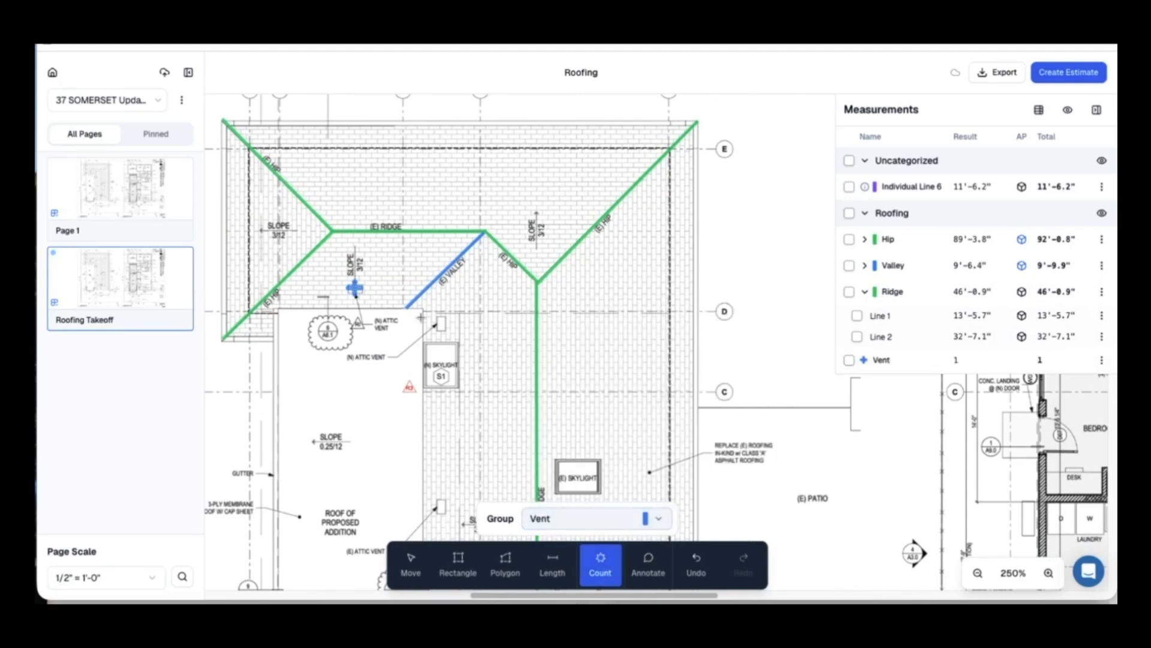
left_click(442, 324)
scroll(442, 360, "down", 1)
left_click(441, 442)
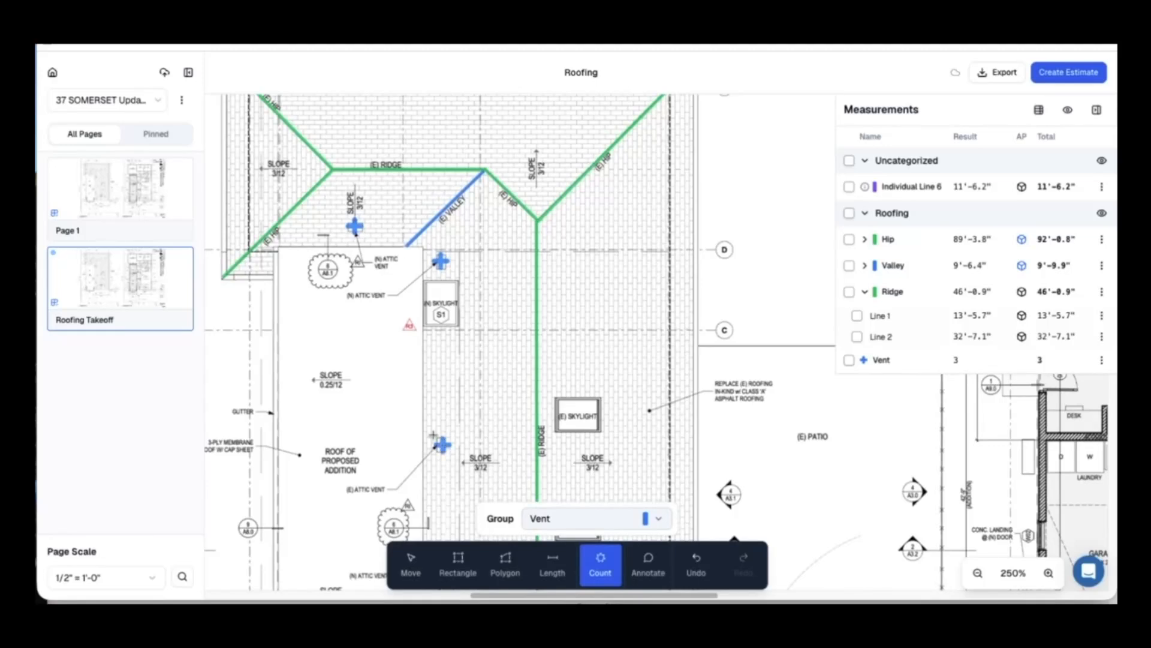
scroll(440, 434, "down", 2)
left_click(442, 444)
Create a Down Pipe count group and mark five down pipes, two along the upper eave and three along the patio-side eave.
scroll(442, 443, "down", 3)
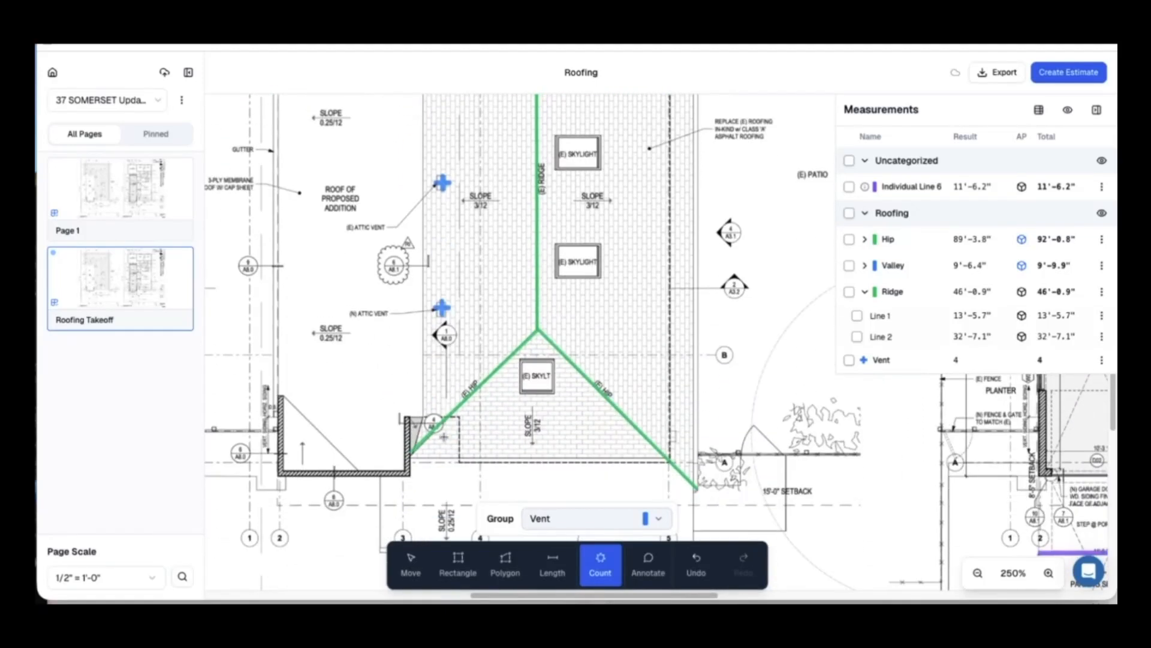
scroll(674, 449, "up", 5)
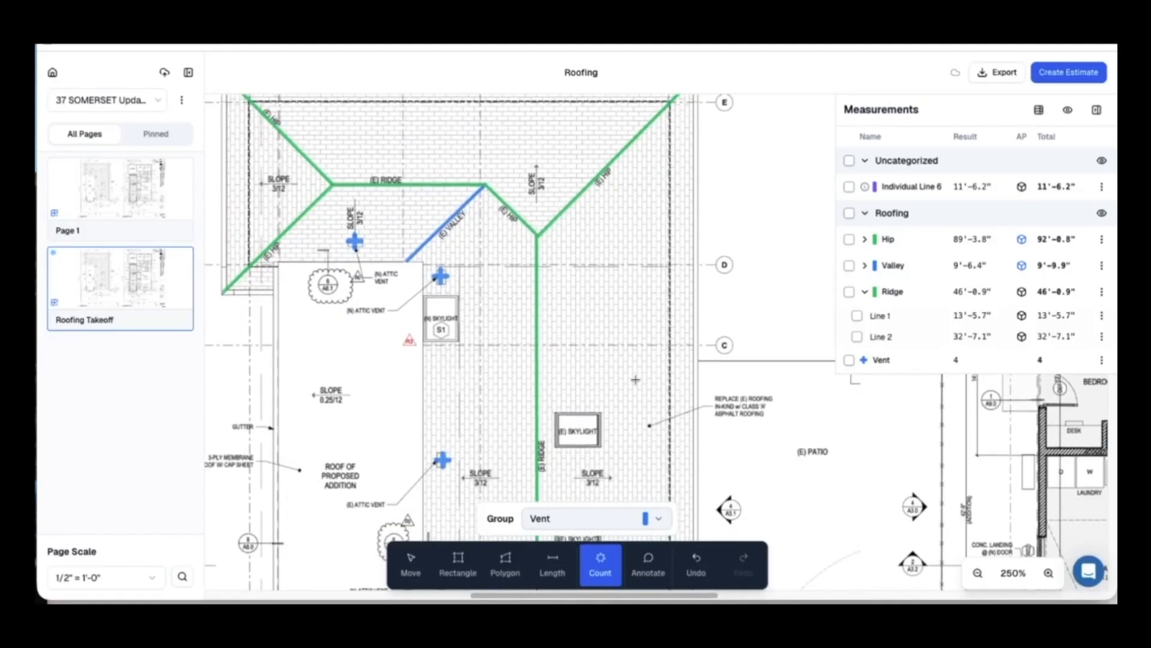
left_click(588, 520)
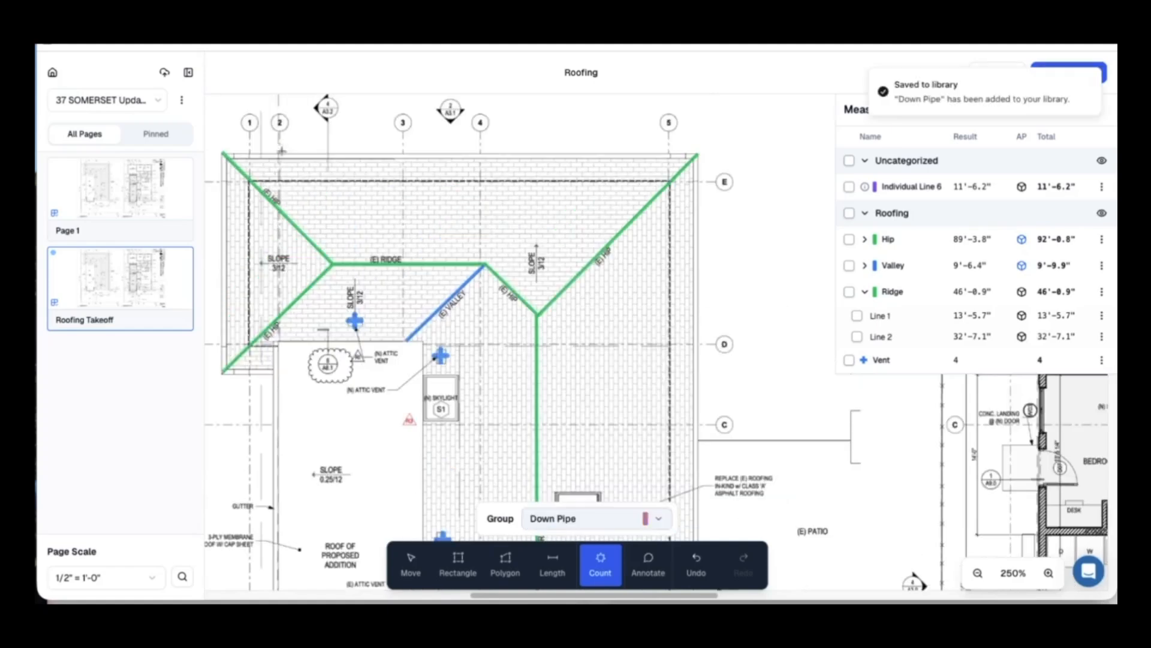
scroll(696, 373, "down", 2)
scroll(696, 389, "down", 2)
left_click(696, 461)
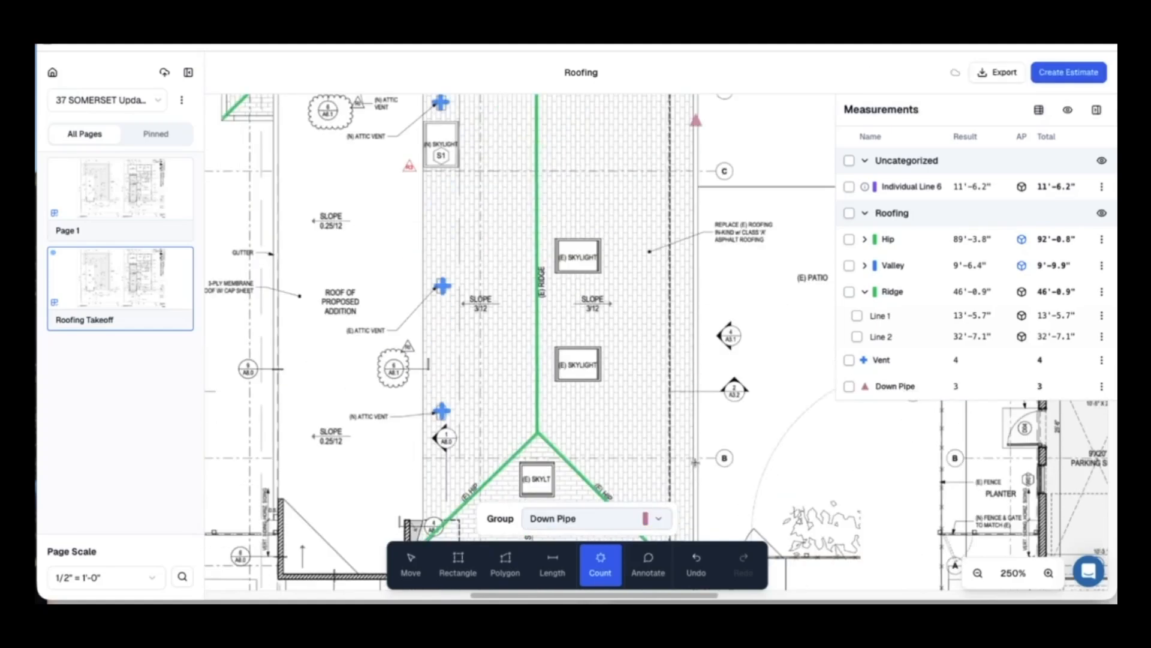
scroll(695, 438, "down", 6)
left_click(694, 322)
scroll(414, 345, "up", 6)
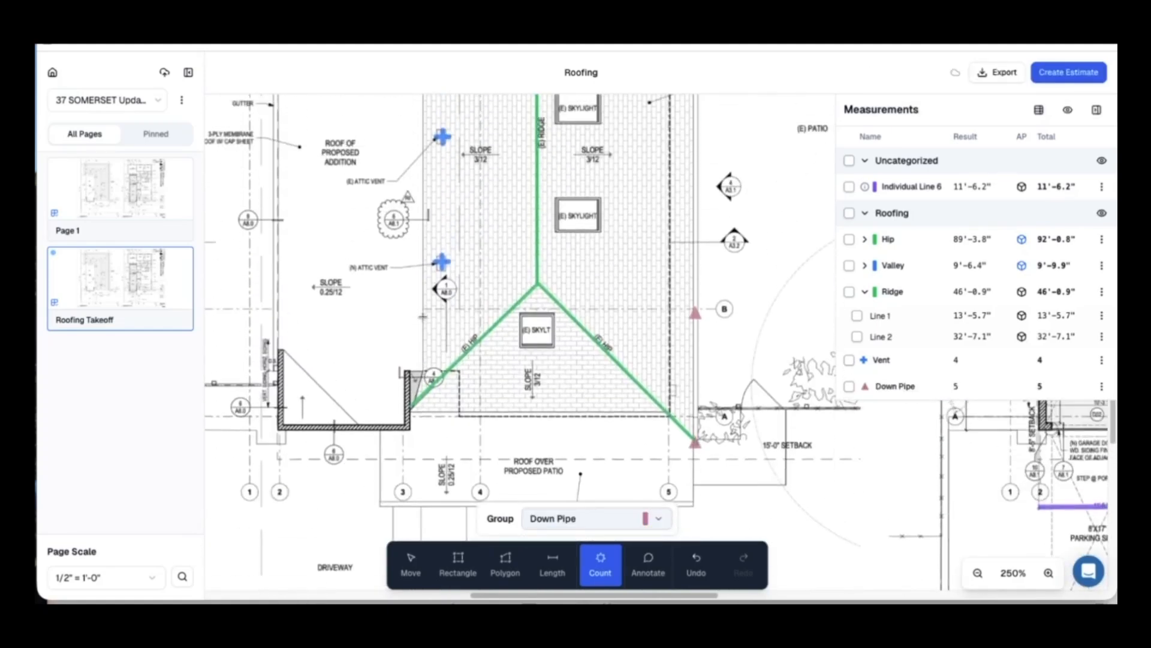
Count the four skylights on the roof plan in Roofing's Skylight group.
left_click(600, 518)
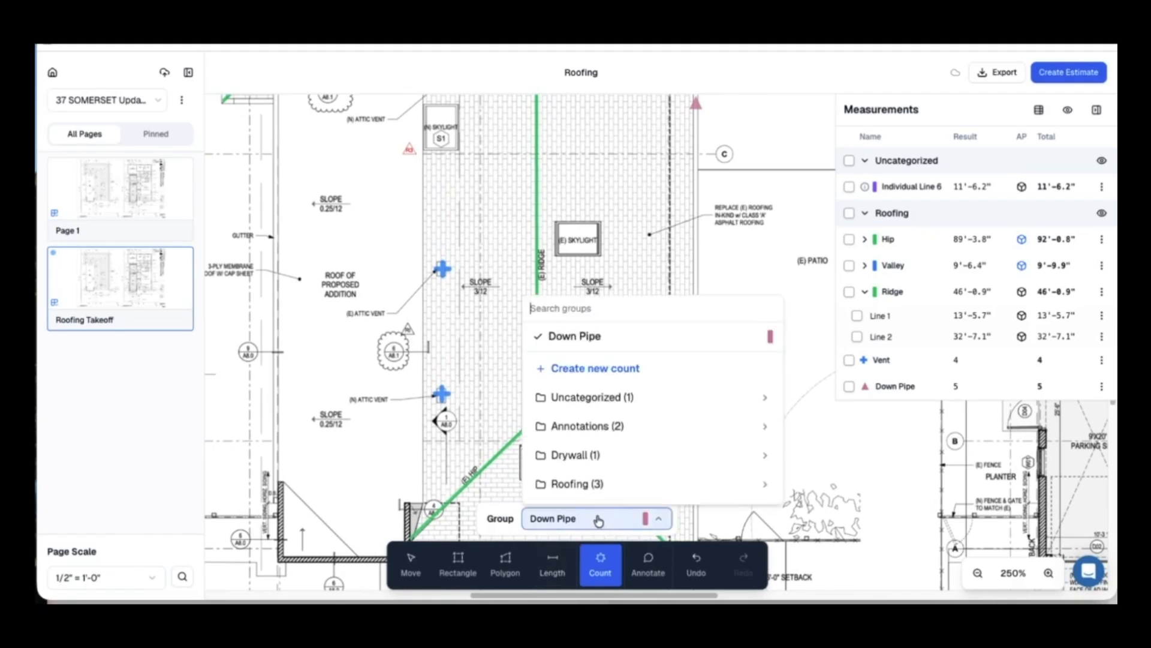
left_click(599, 481)
left_click(552, 426)
left_click(575, 351)
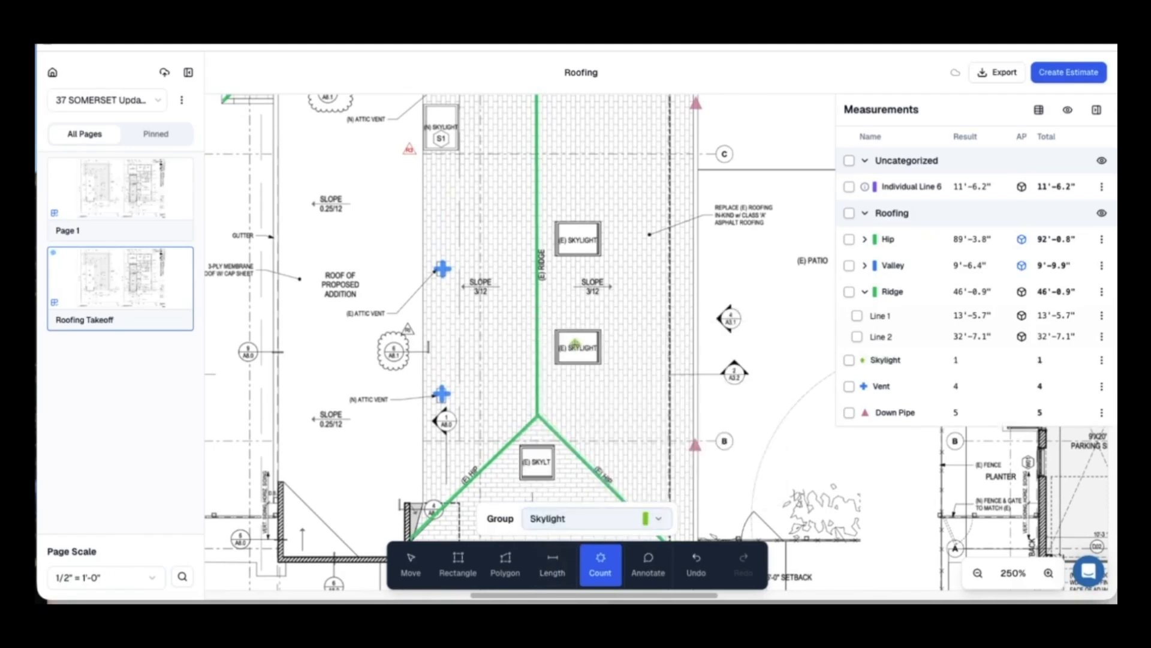
left_click(574, 237)
scroll(509, 210, "up", 1)
left_click(440, 189)
scroll(440, 191, "up", 5)
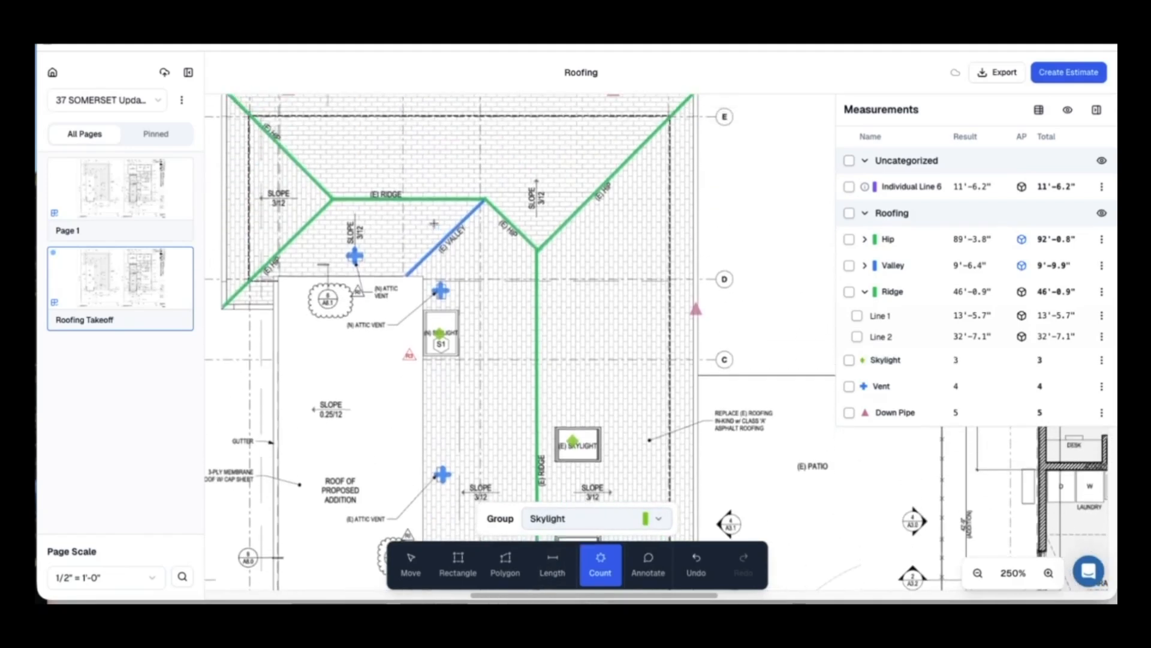
scroll(444, 234, "down", 1)
scroll(446, 248, "down", 5)
left_click(560, 361)
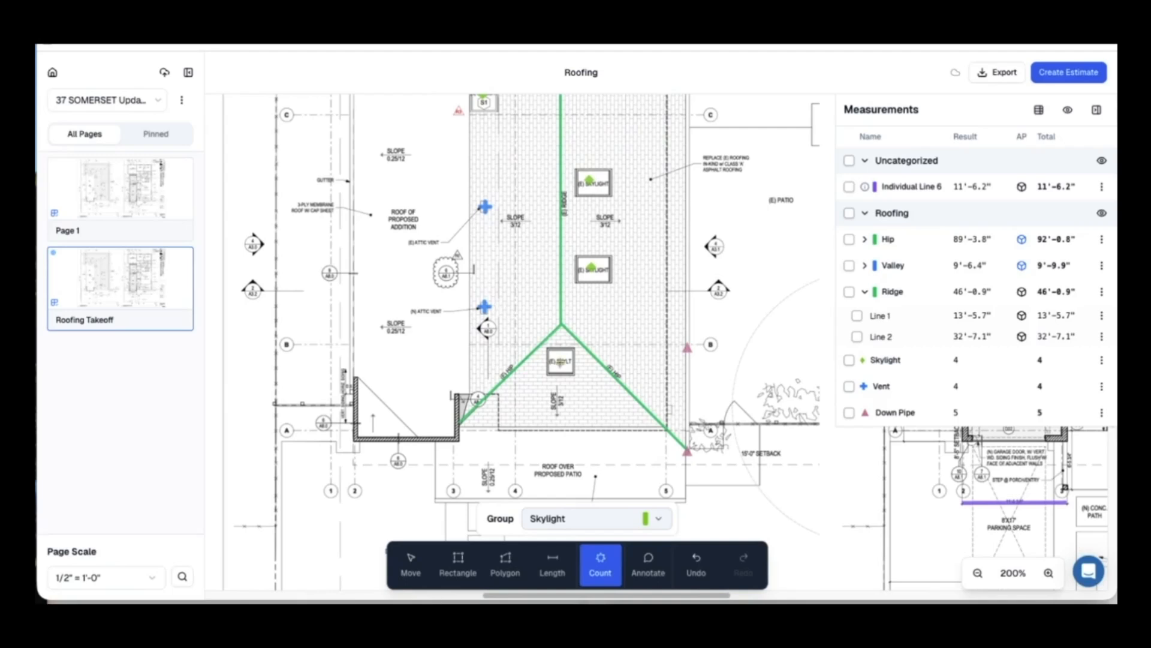
Outline the upper, patio-side and lower roof slopes, bounded by the hips and ridges, as one polygon in Roofing's Roof Area group.
scroll(675, 270, "up", 2)
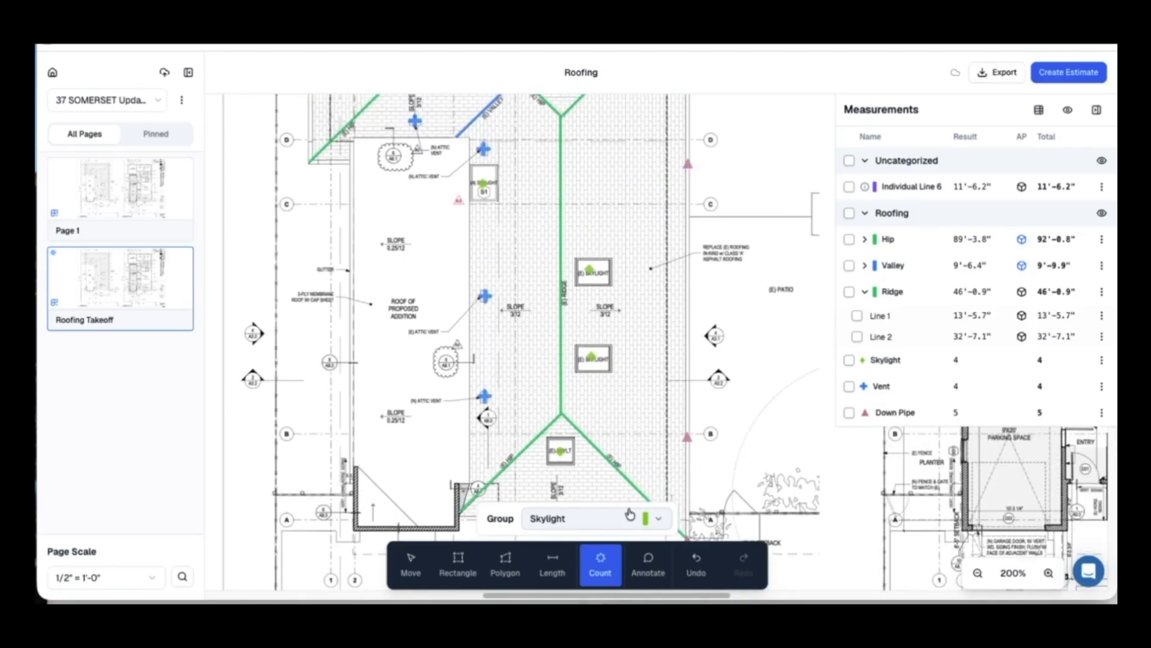
left_click(505, 563)
left_click(643, 521)
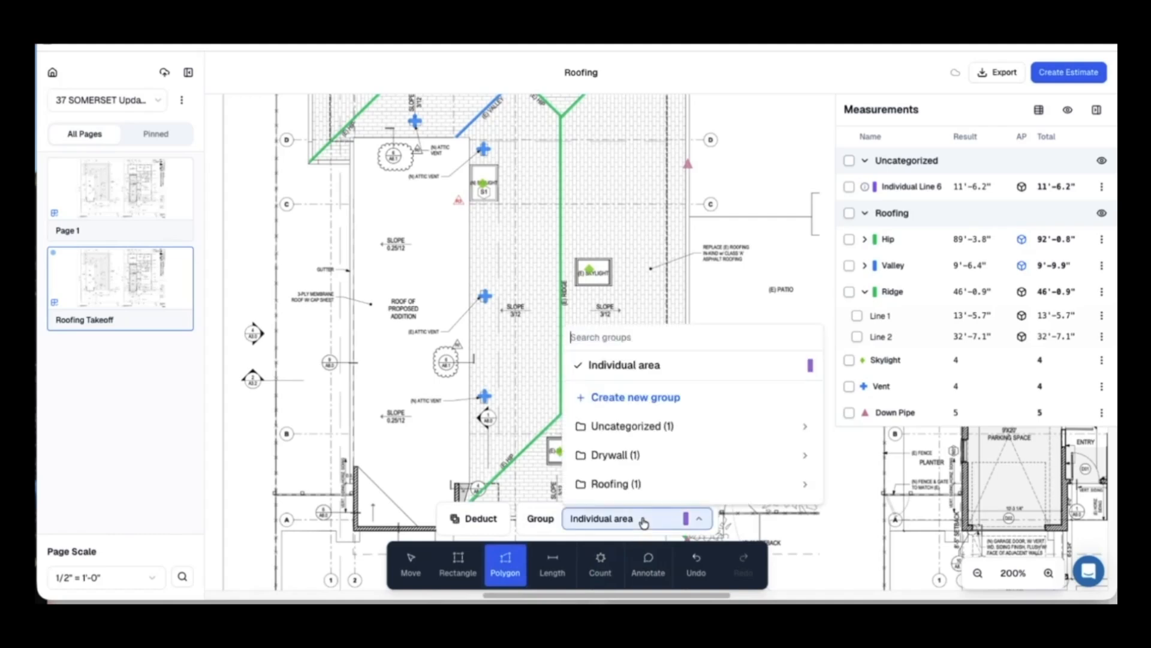
left_click(659, 488)
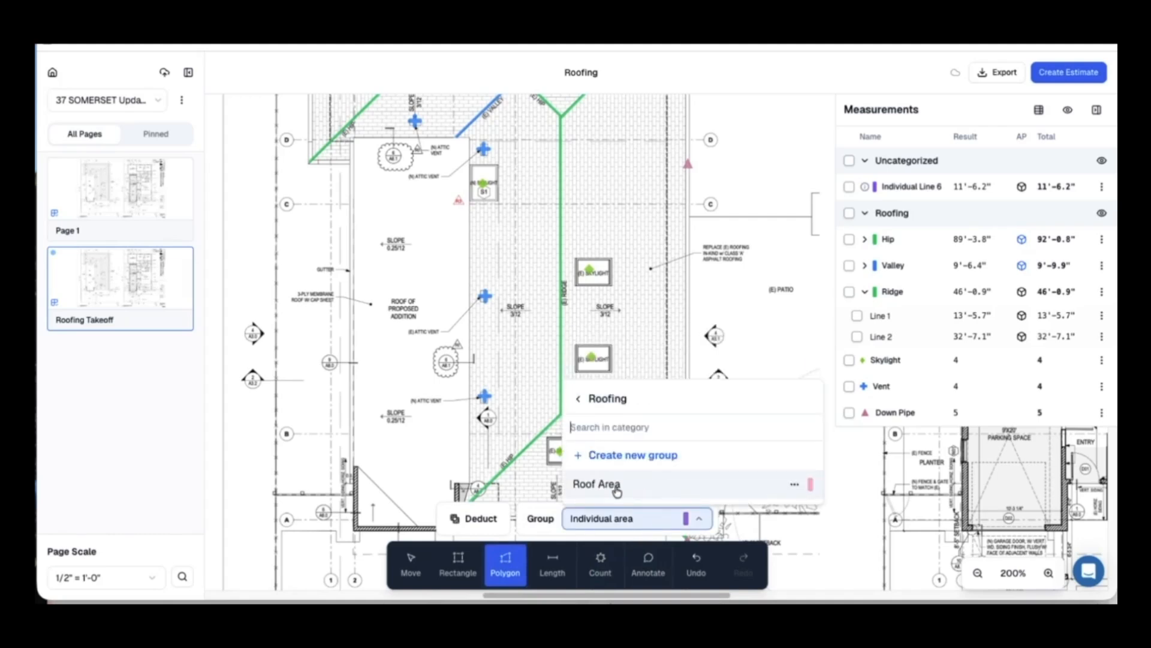
left_click(655, 483)
scroll(542, 448, "up", 4)
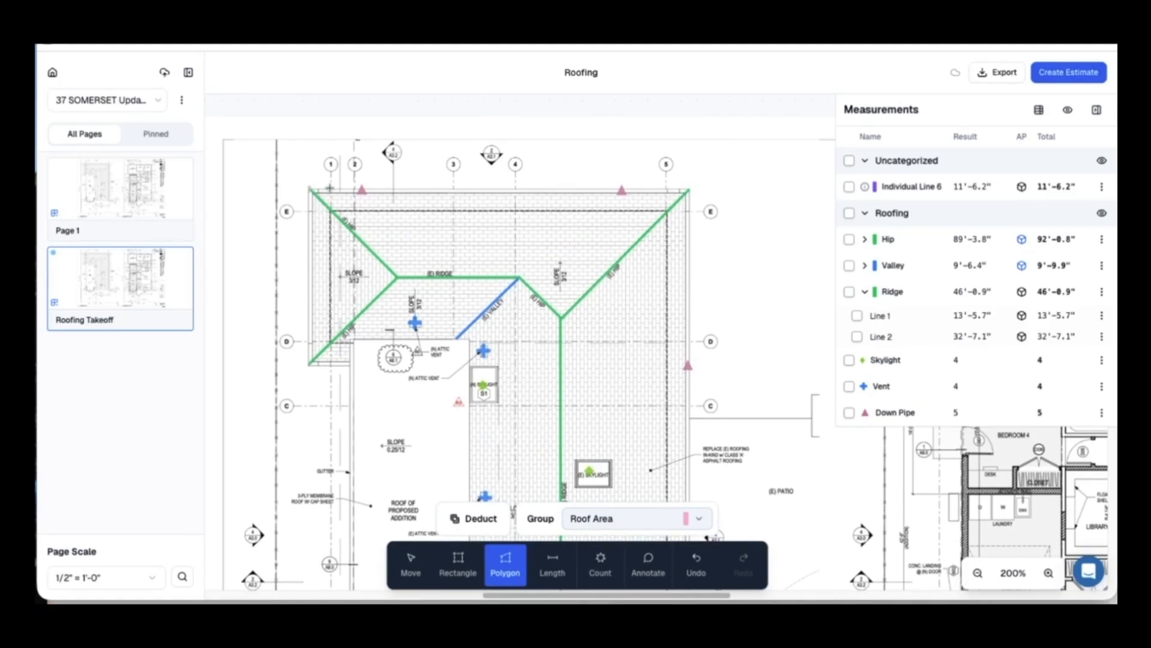
left_click(688, 190)
scroll(688, 215, "down", 6)
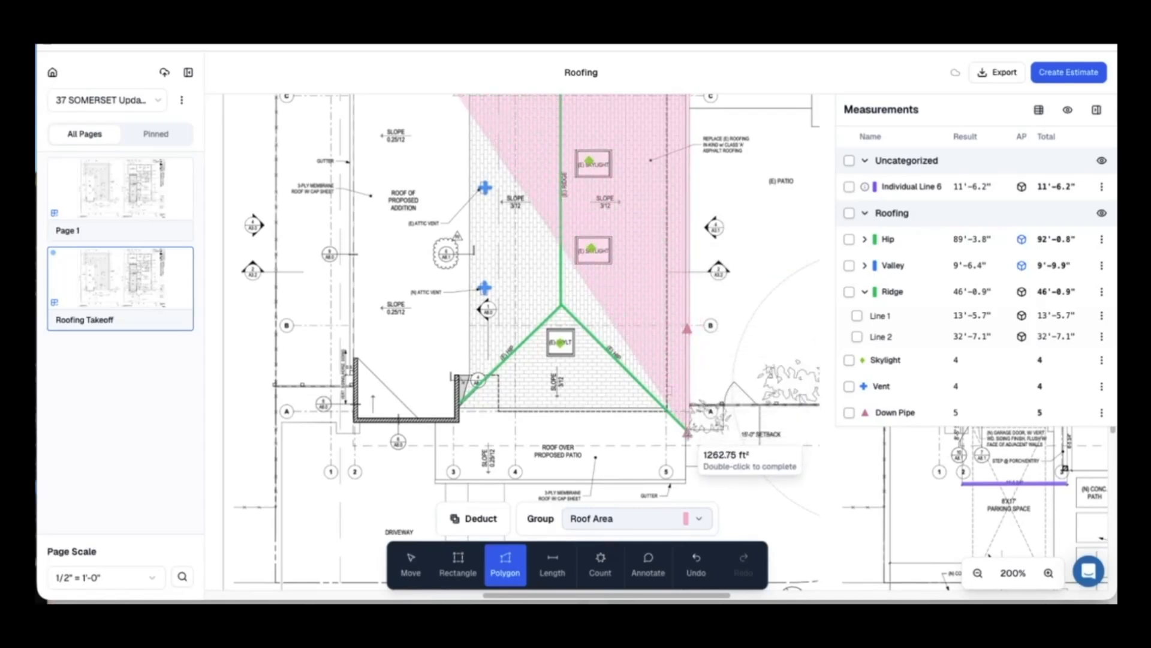
left_click(688, 431)
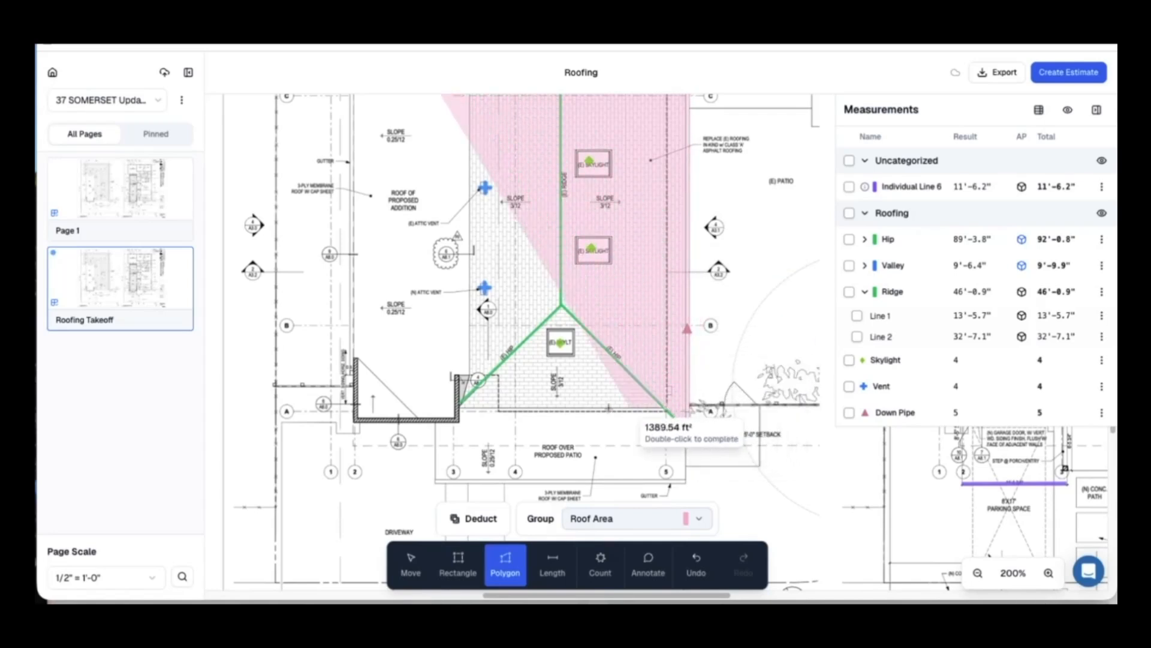
left_click(460, 410)
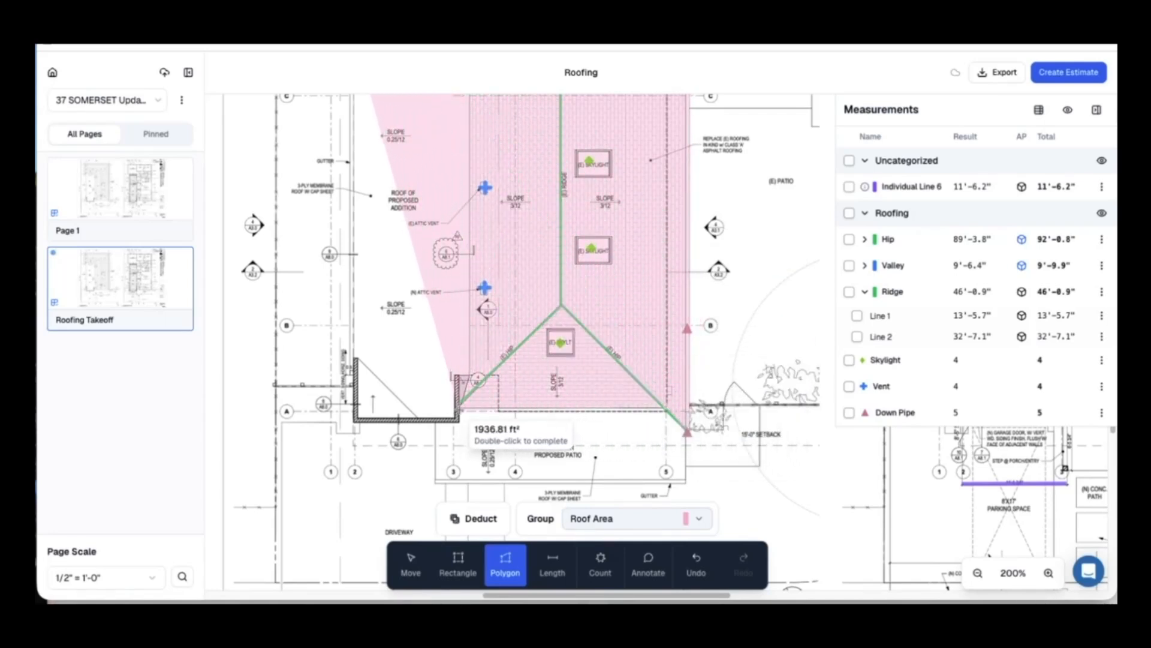
left_click(559, 305)
scroll(560, 309, "up", 5)
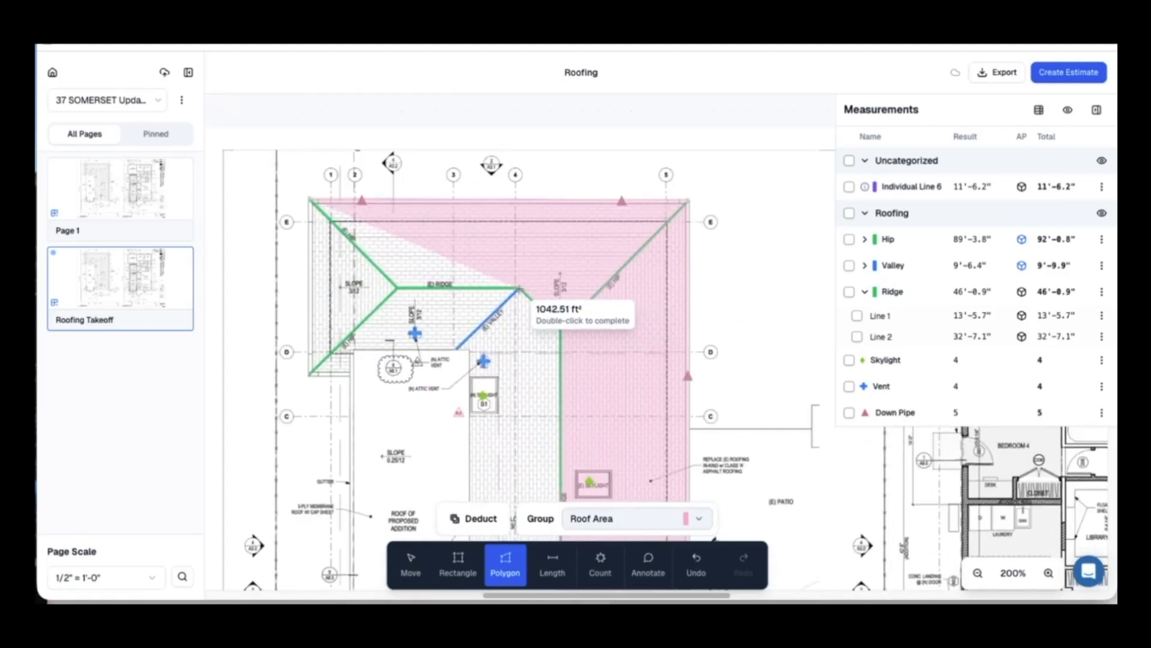
left_click(519, 289)
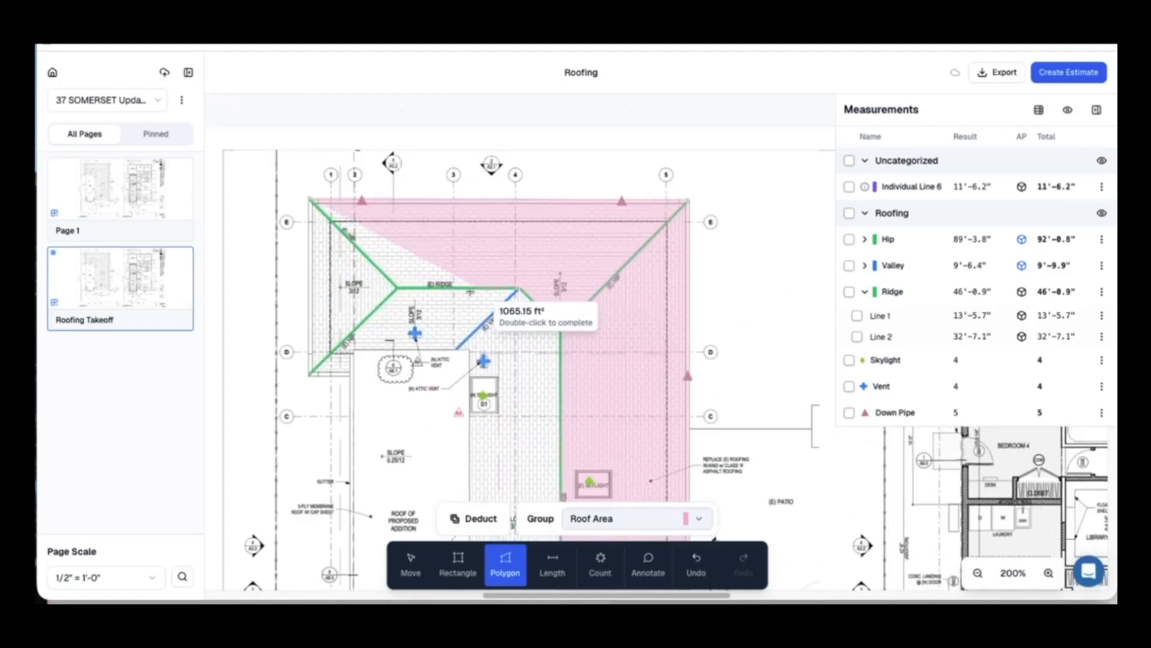
double_click(397, 289)
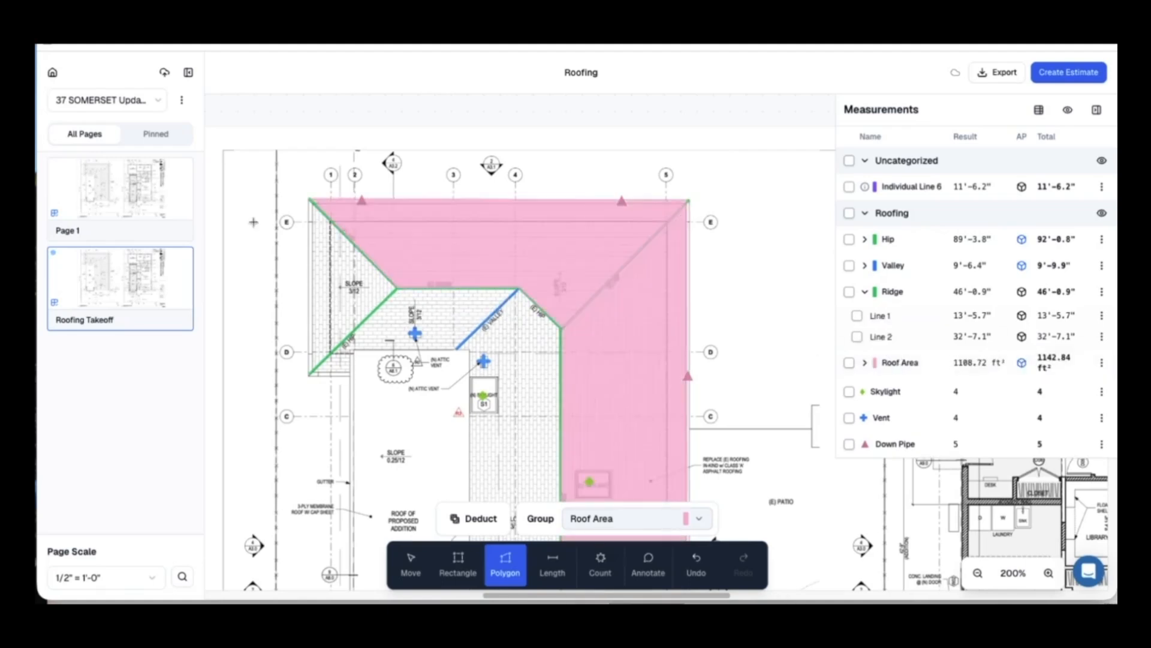
Outline the remaining slopes west of the ridges and around the proposed addition as a second Roof Area polygon.
left_click(311, 376)
left_click(353, 376)
left_click(352, 349)
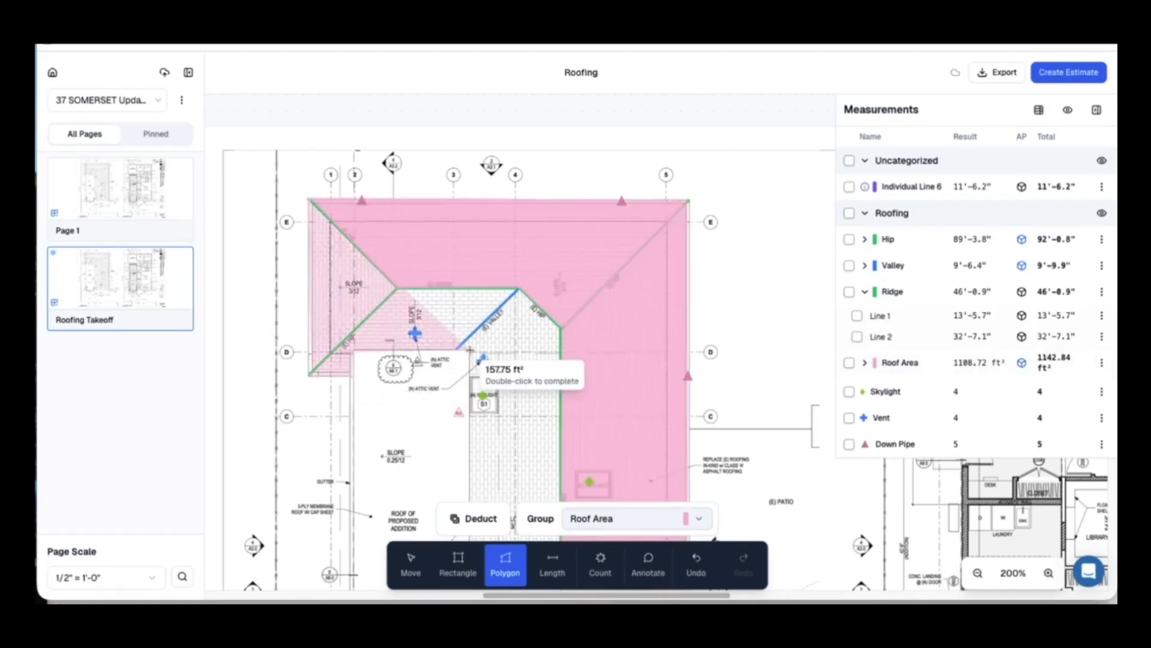
left_click(469, 350)
scroll(469, 350, "down", 4)
left_click(470, 435)
left_click(460, 467)
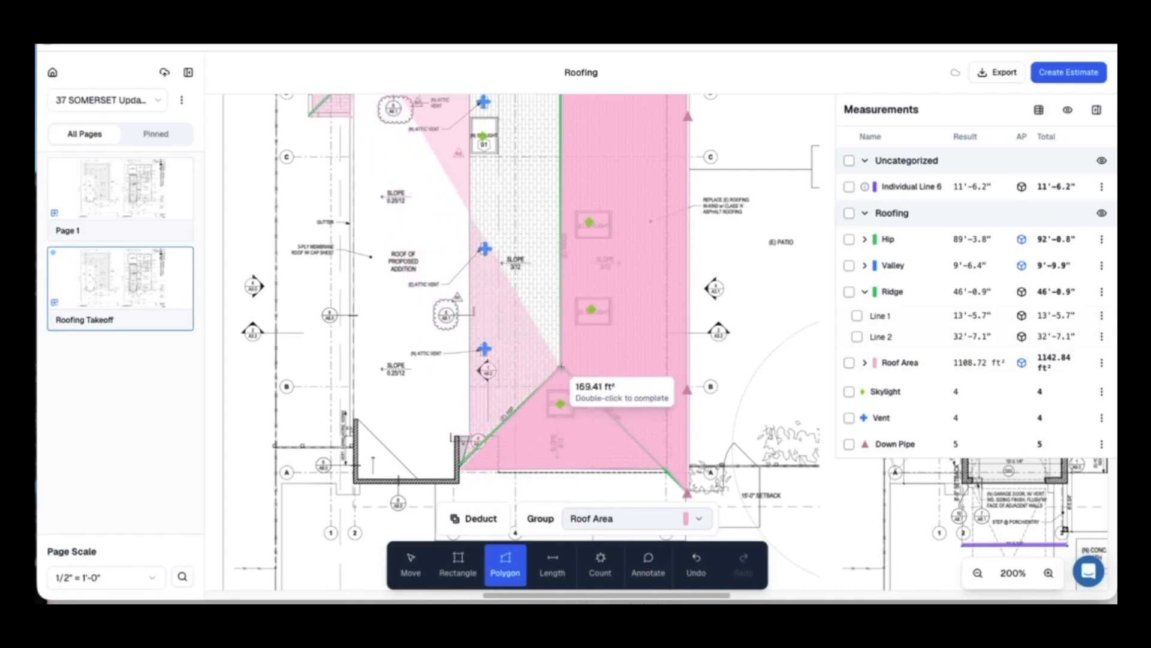
left_click(560, 367)
scroll(561, 367, "up", 4)
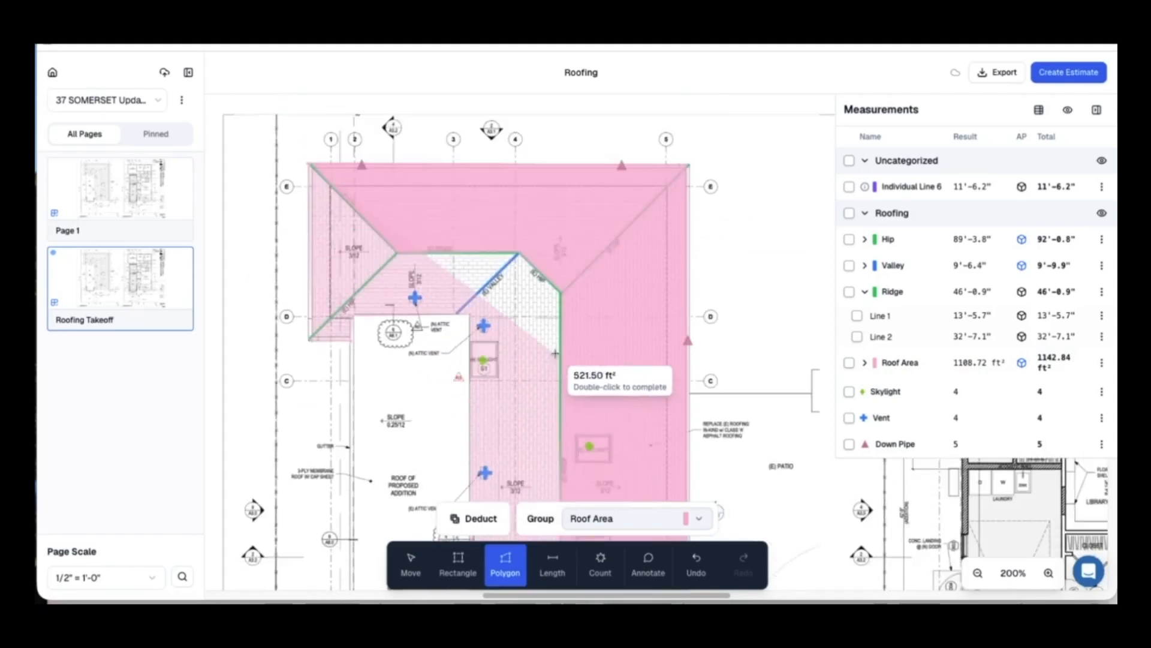
double_click(396, 253)
Expand the Roof Area group's measurements and switch off the AP option for the group.
left_click(865, 362)
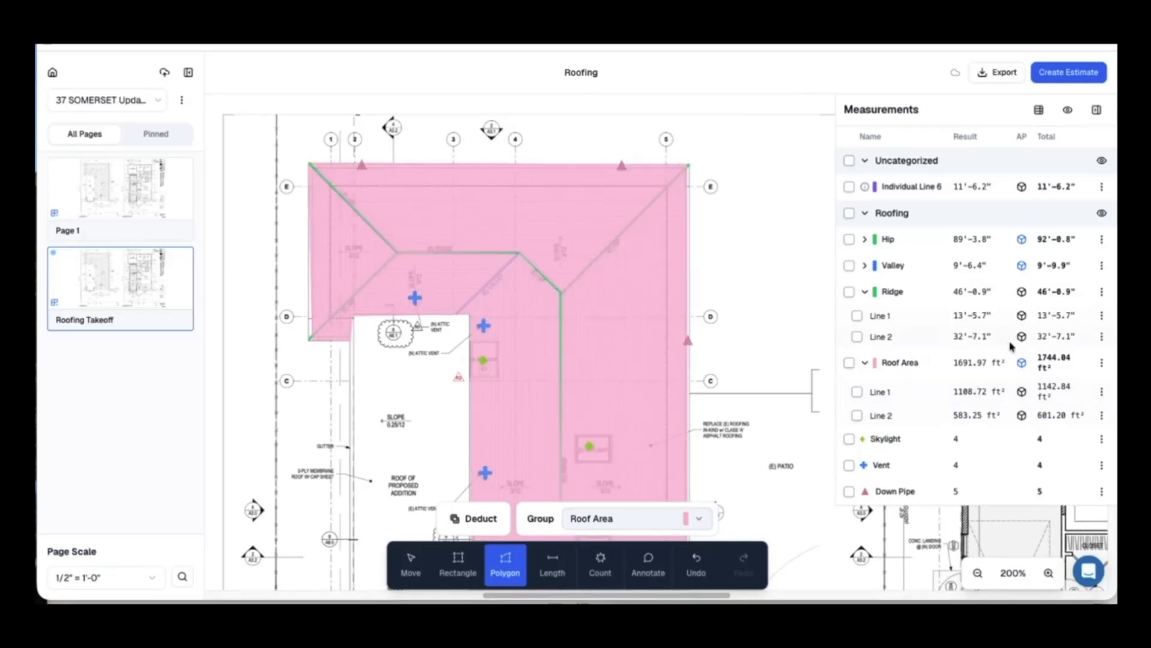
left_click(1021, 363)
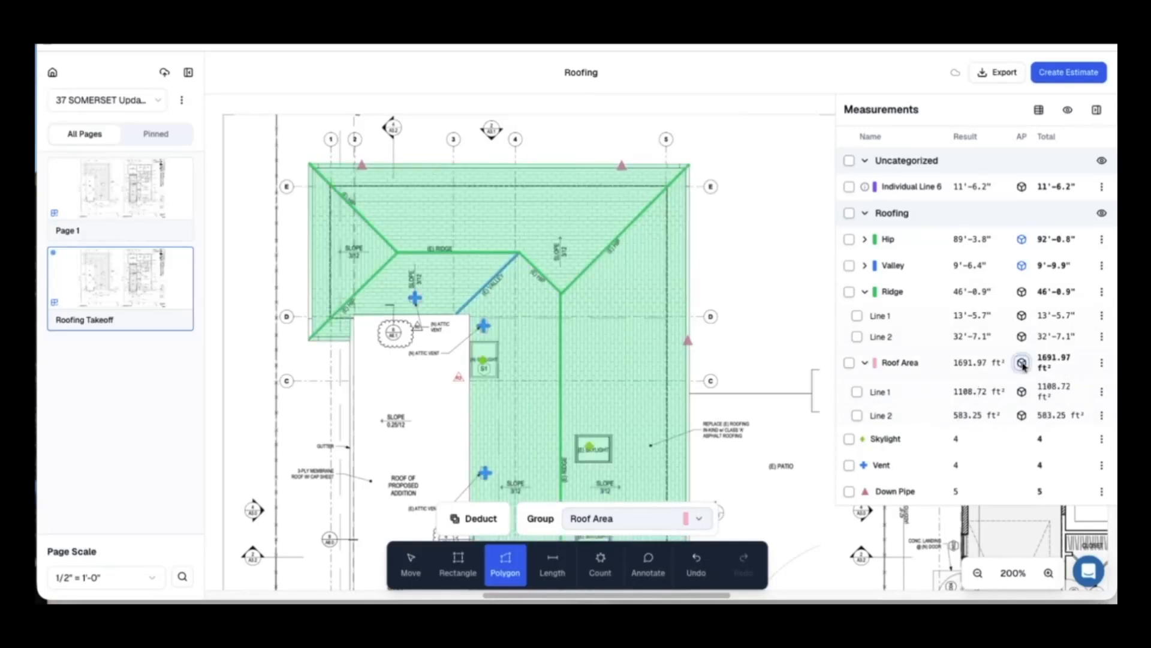
Set the Roof Area group's pitch to 3:12 in its additional dimensions.
left_click(1023, 364)
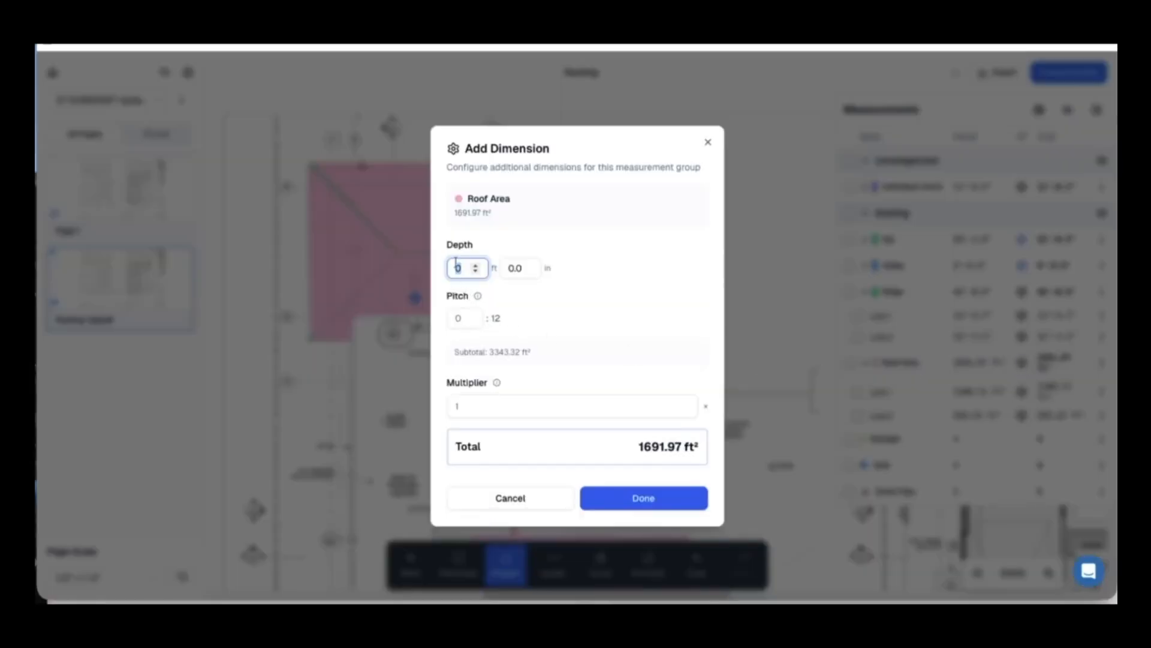
left_click(458, 317)
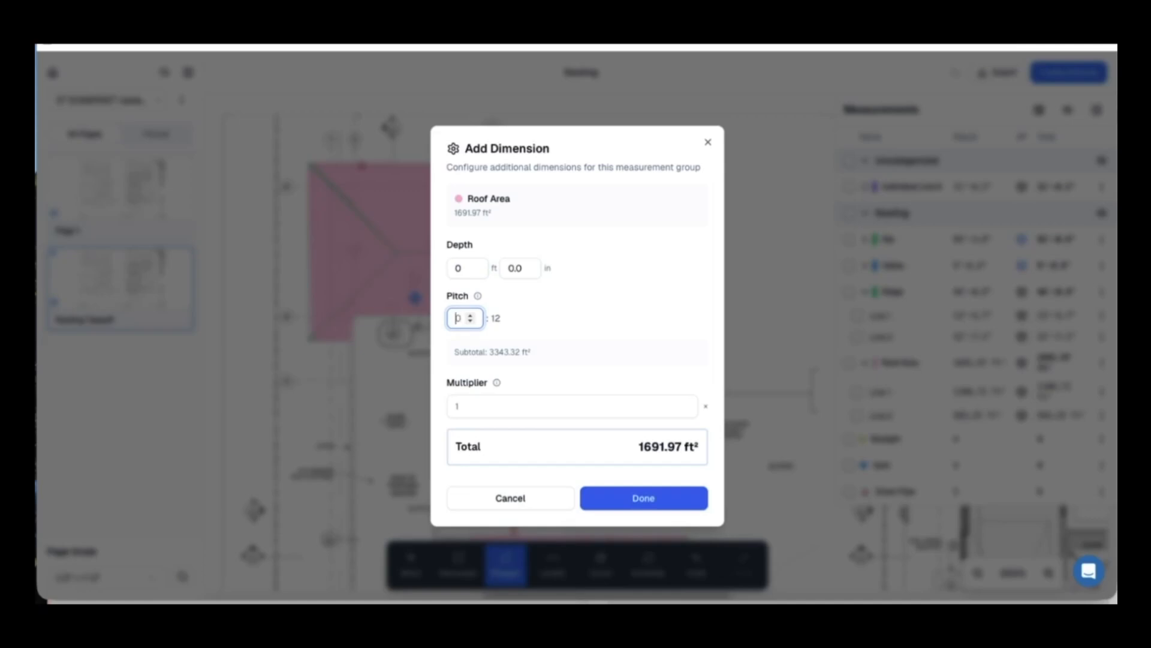
left_click(592, 327)
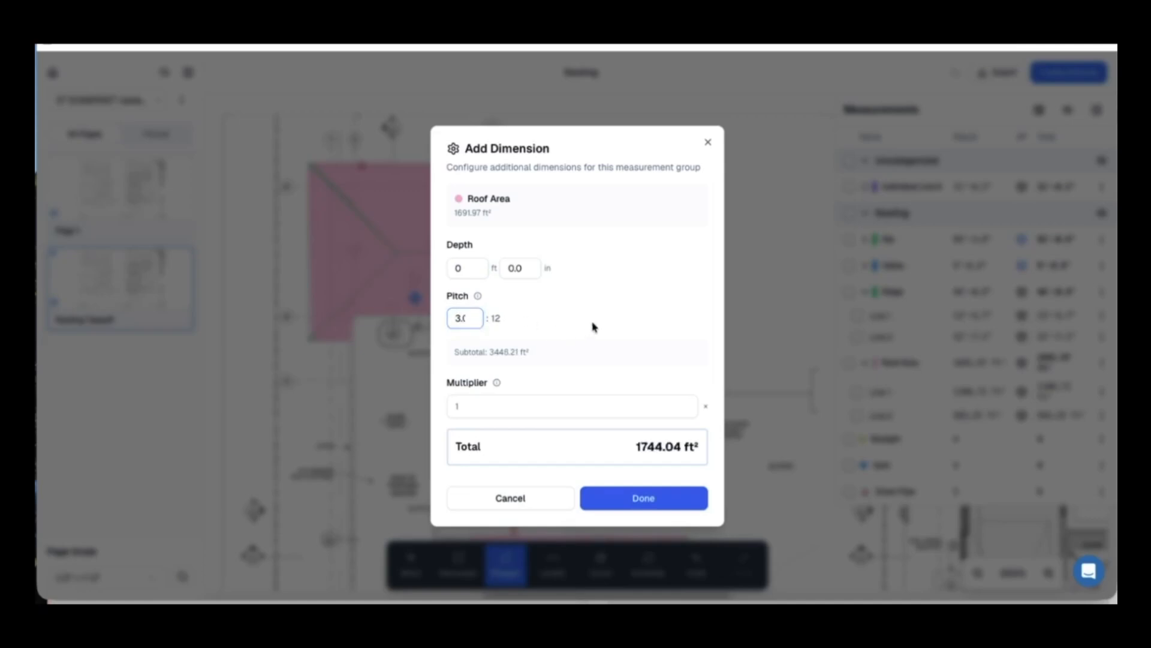
left_click(646, 499)
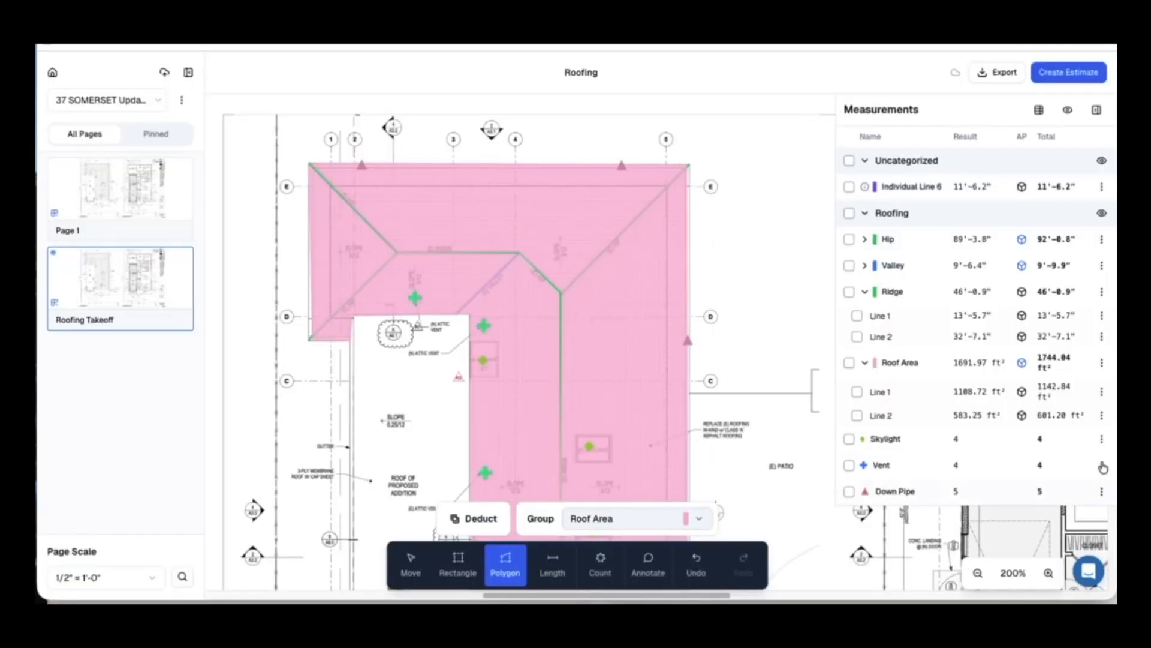
Override the pitch of Line 2 in Roof Area with a custom 4:12, and collapse the group.
left_click(1022, 415)
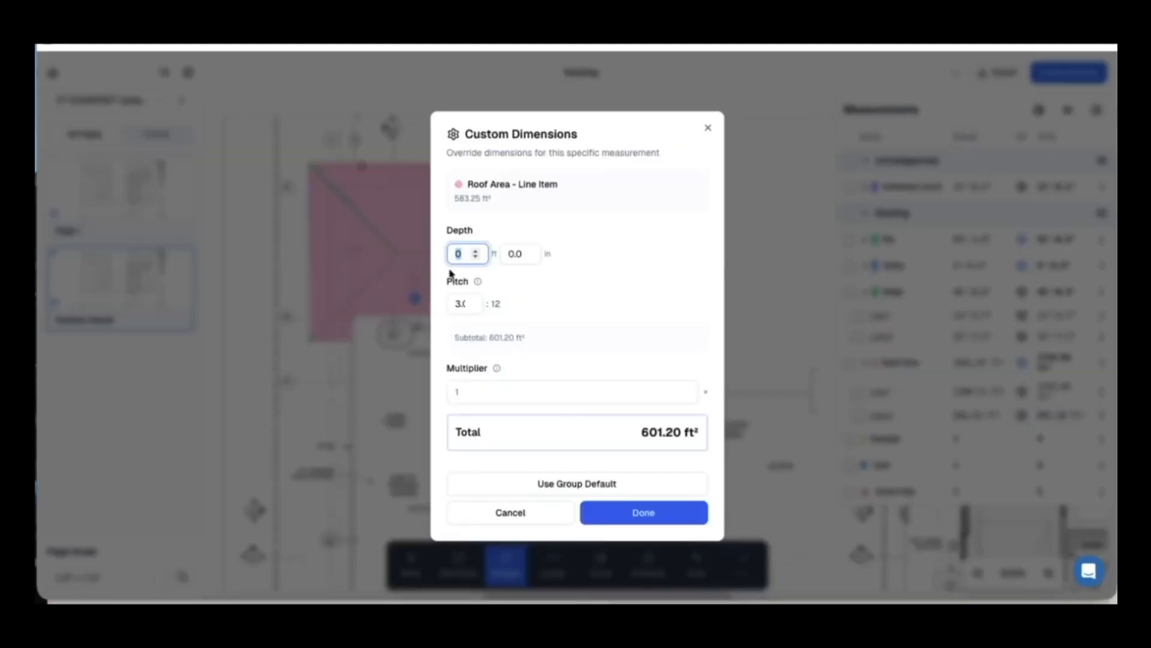
left_click(456, 303)
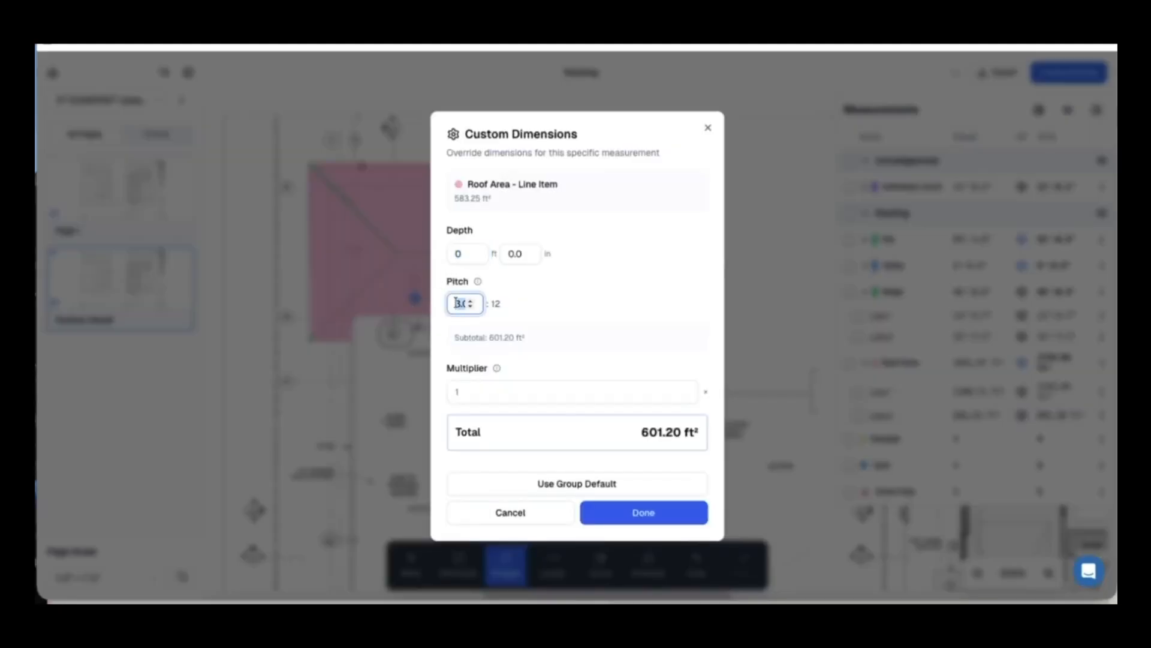
type("4")
left_click(597, 327)
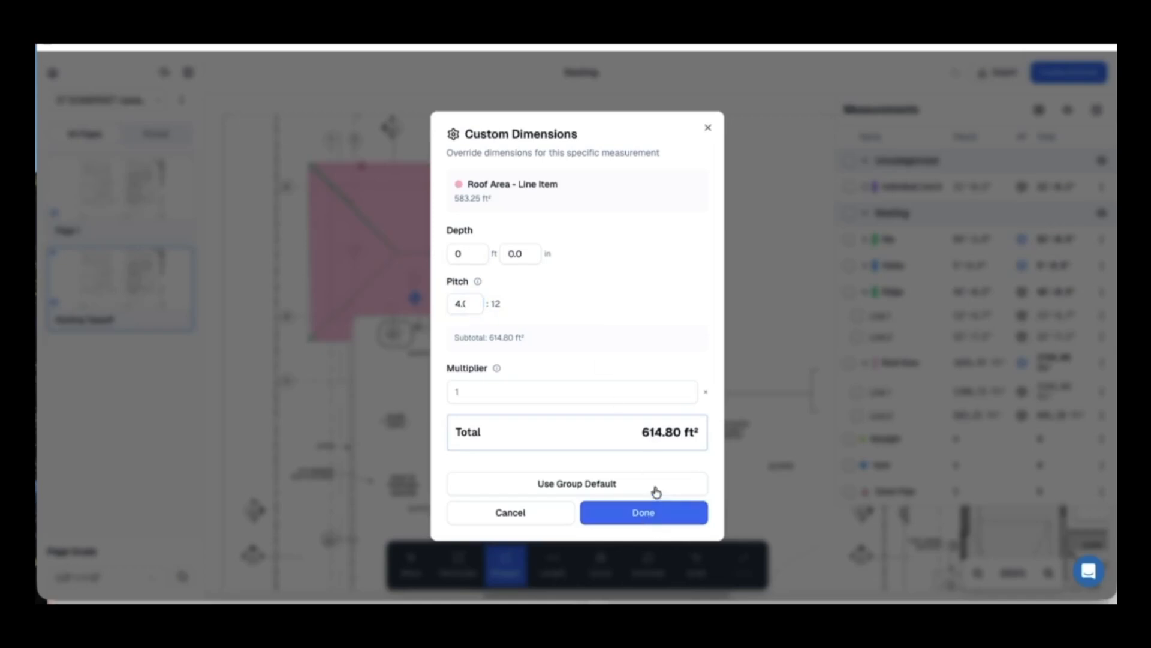
left_click(655, 520)
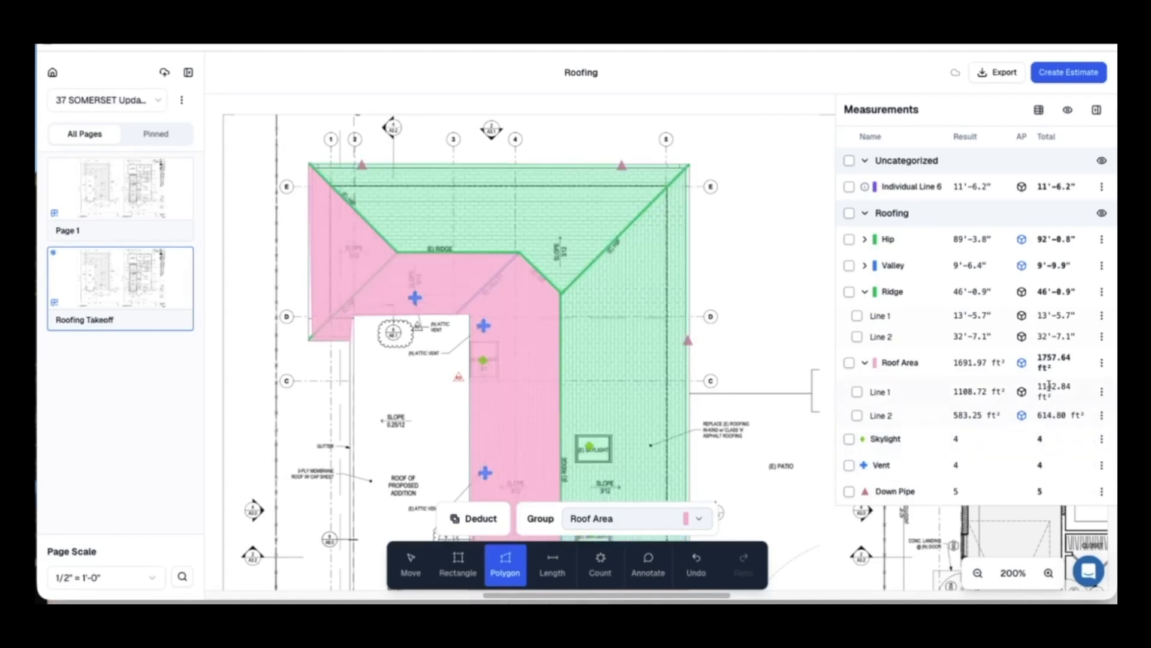
left_click(866, 363)
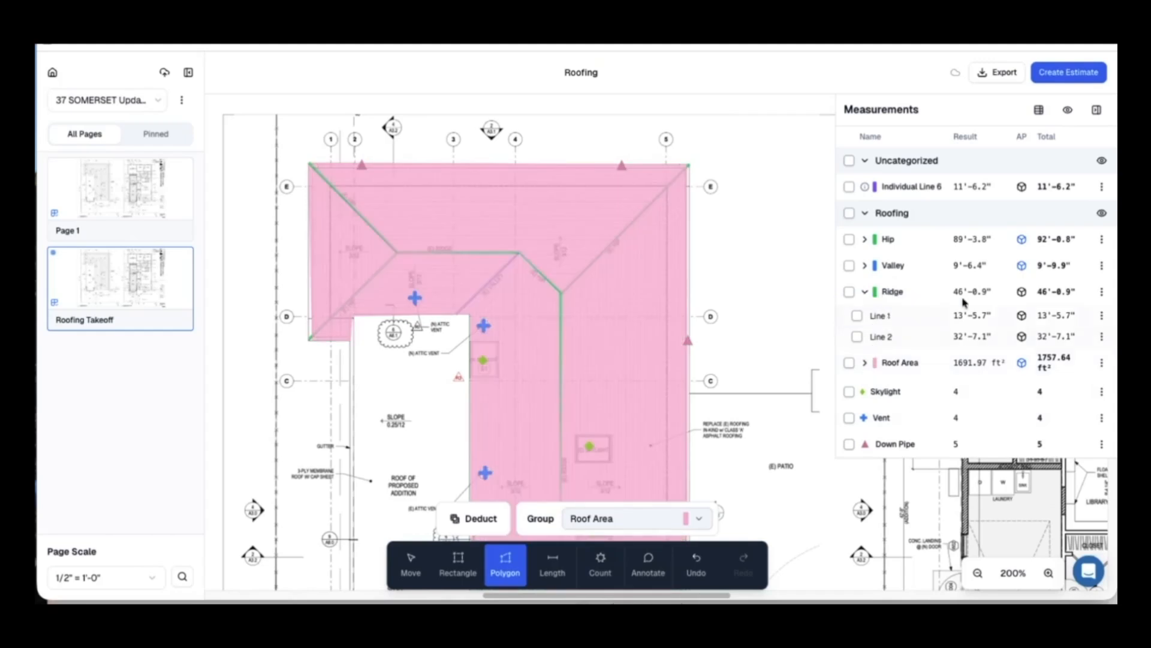
Review the Valley group's line and its additional dimension settings, leaving them unchanged.
left_click(867, 268)
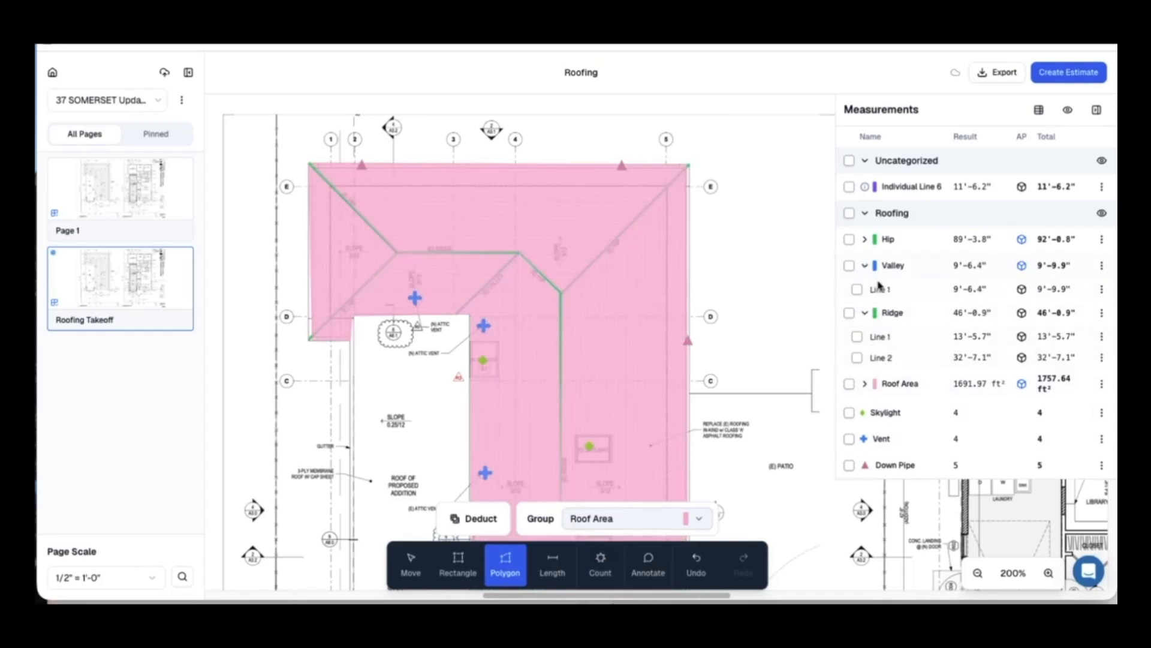
left_click(1022, 265)
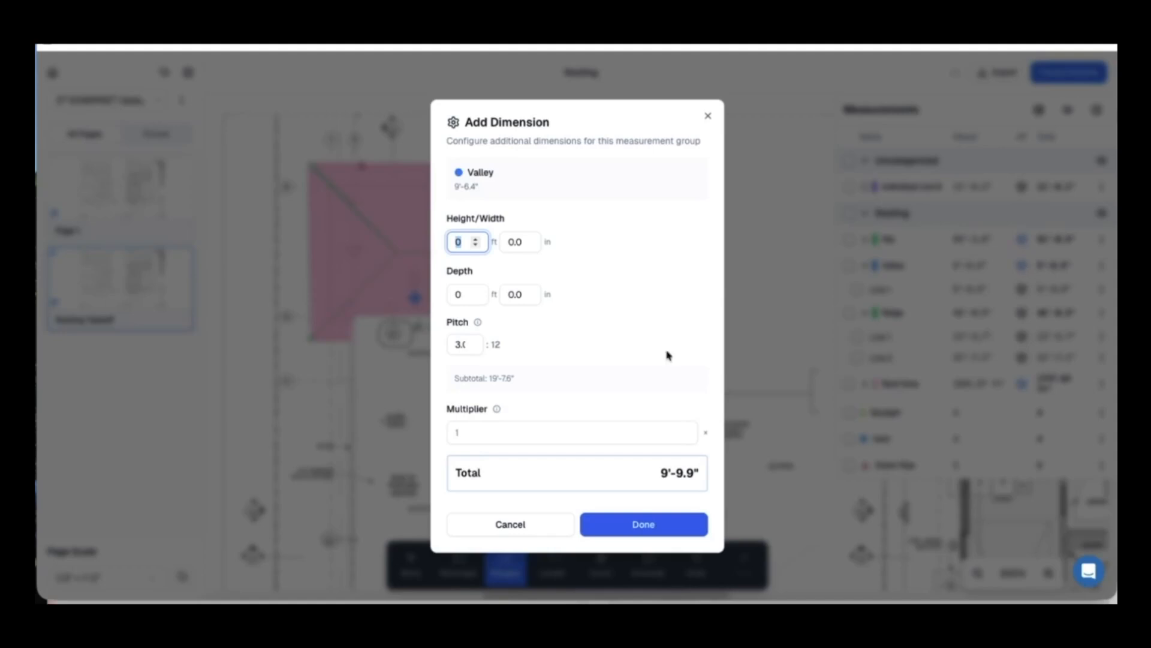
left_click(709, 117)
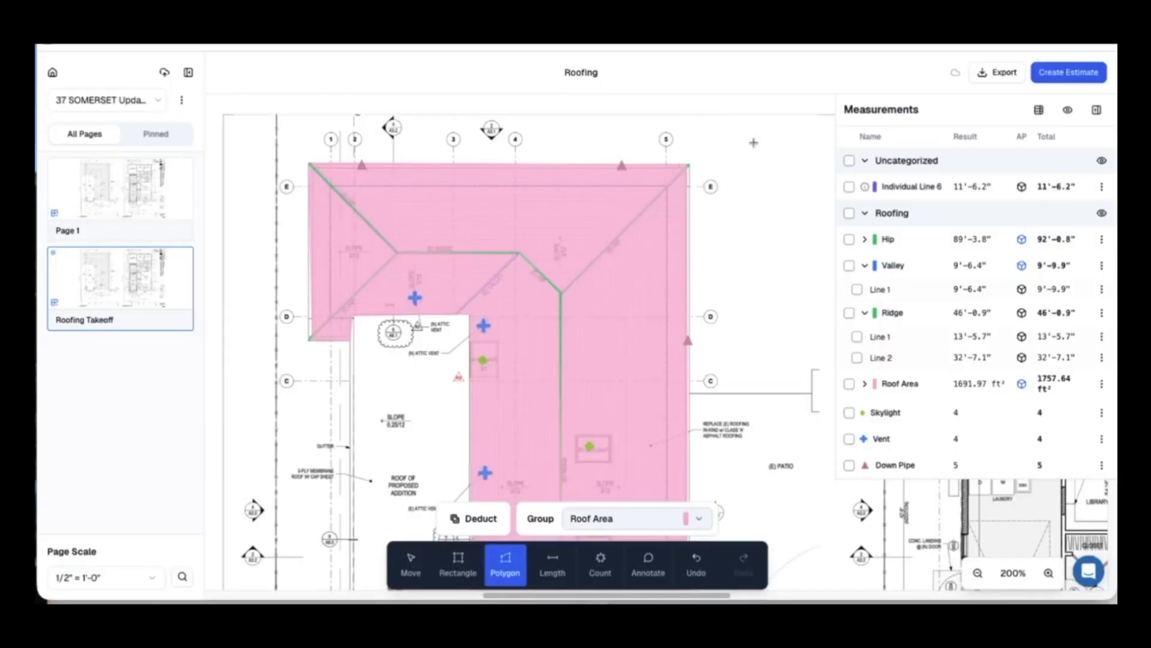
Add the text annotation "Confirm Roof Material with GC" beside the roof's patio side, at size 48 with an orange background.
left_click(648, 567)
left_click(641, 519)
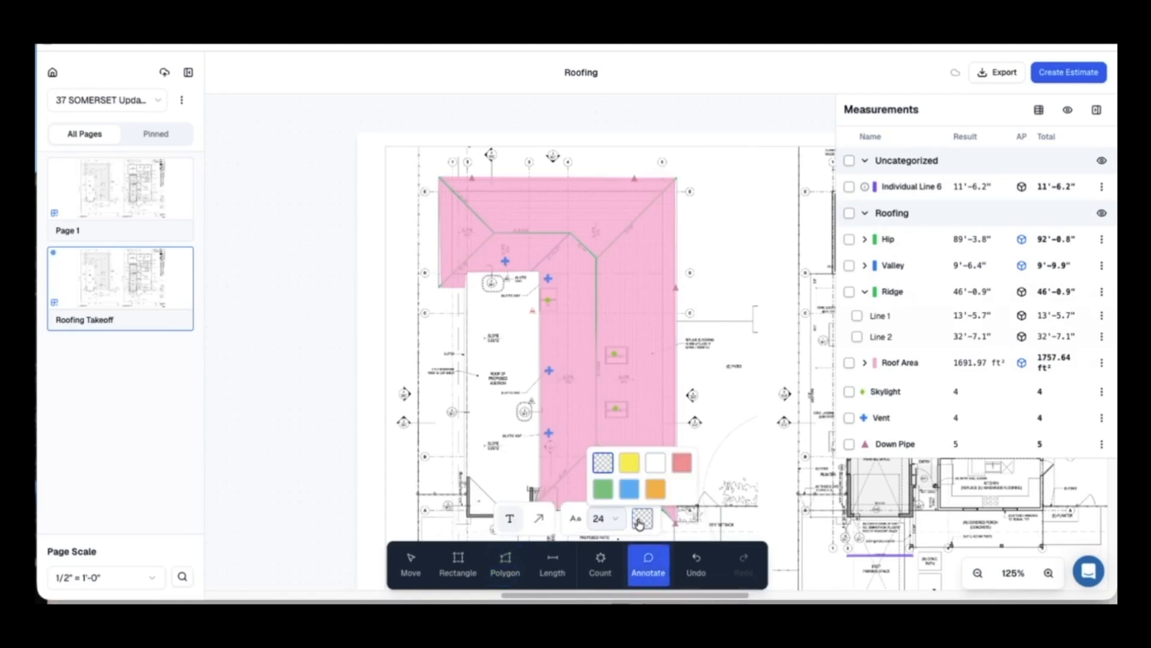
left_click(654, 487)
left_click(605, 519)
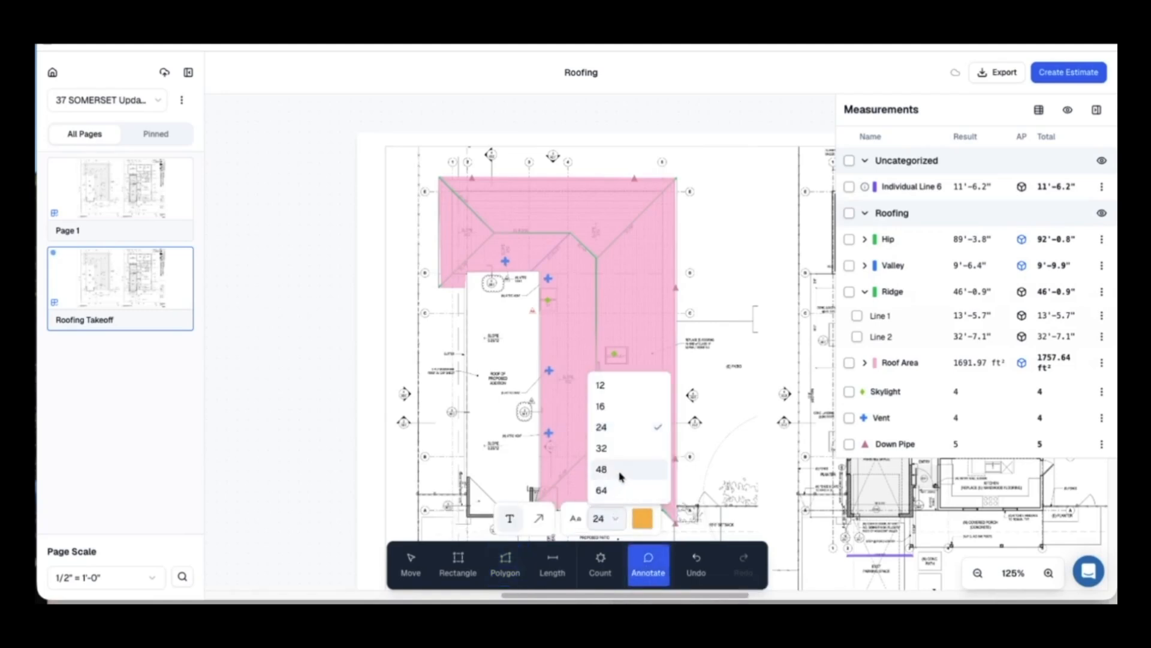
left_click(624, 469)
left_click(721, 239)
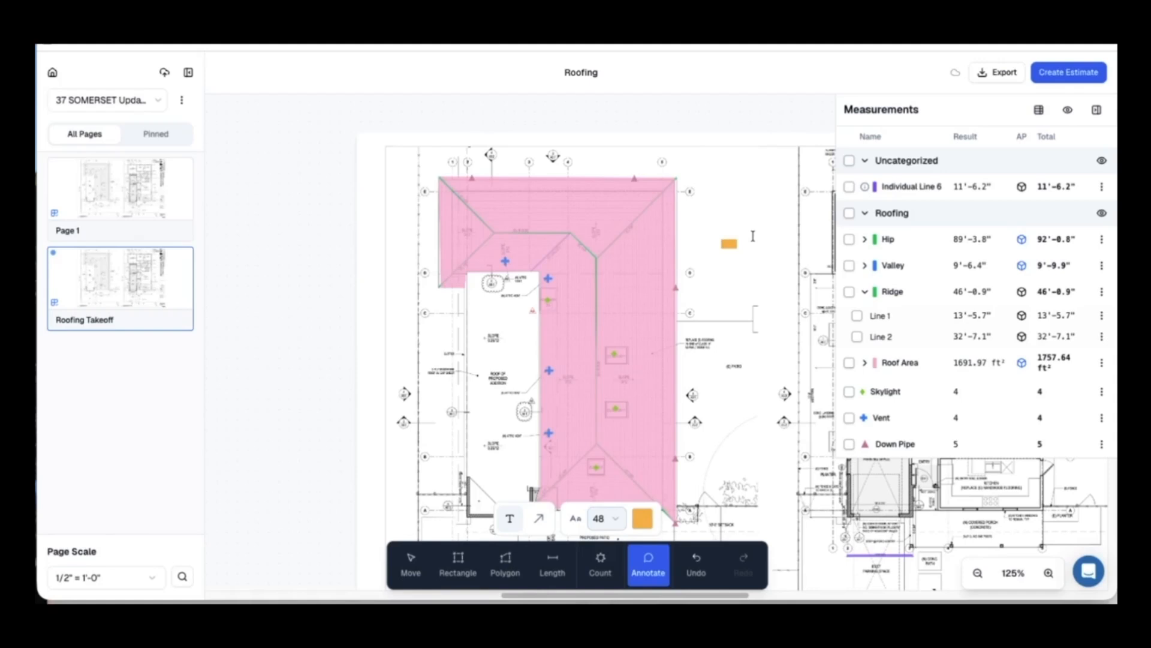
type("Confirm Roof Material with GC")
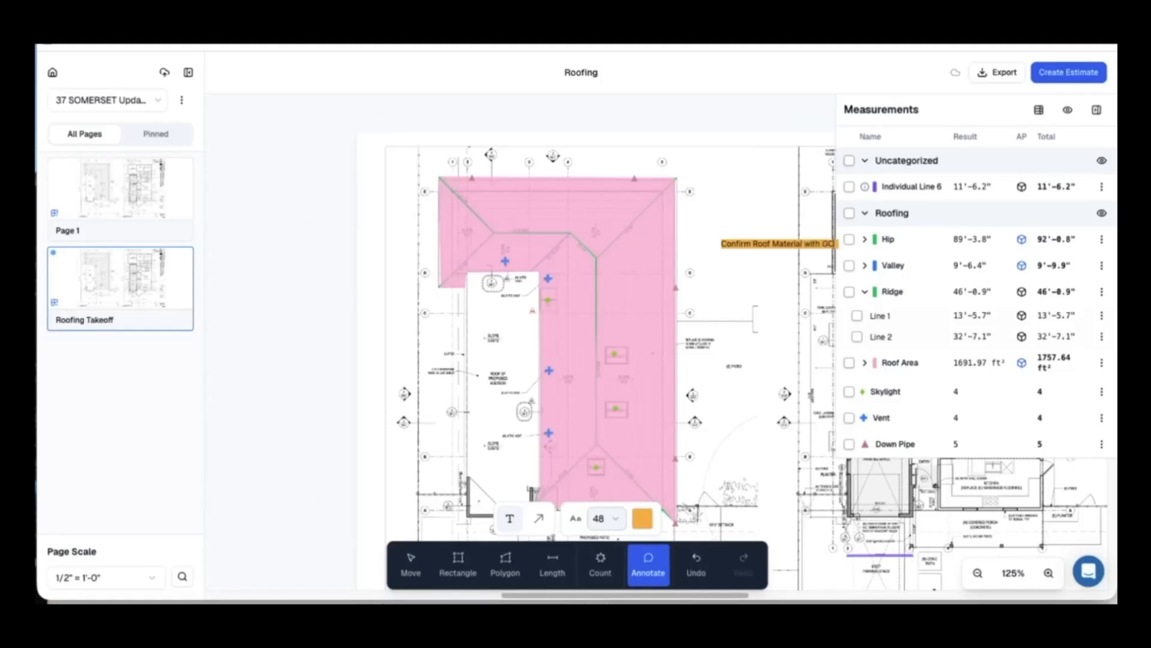
Draw an arrow with the thickest stroke in green from the roof material note to the patio-side roof slope.
left_click(538, 519)
left_click(630, 528)
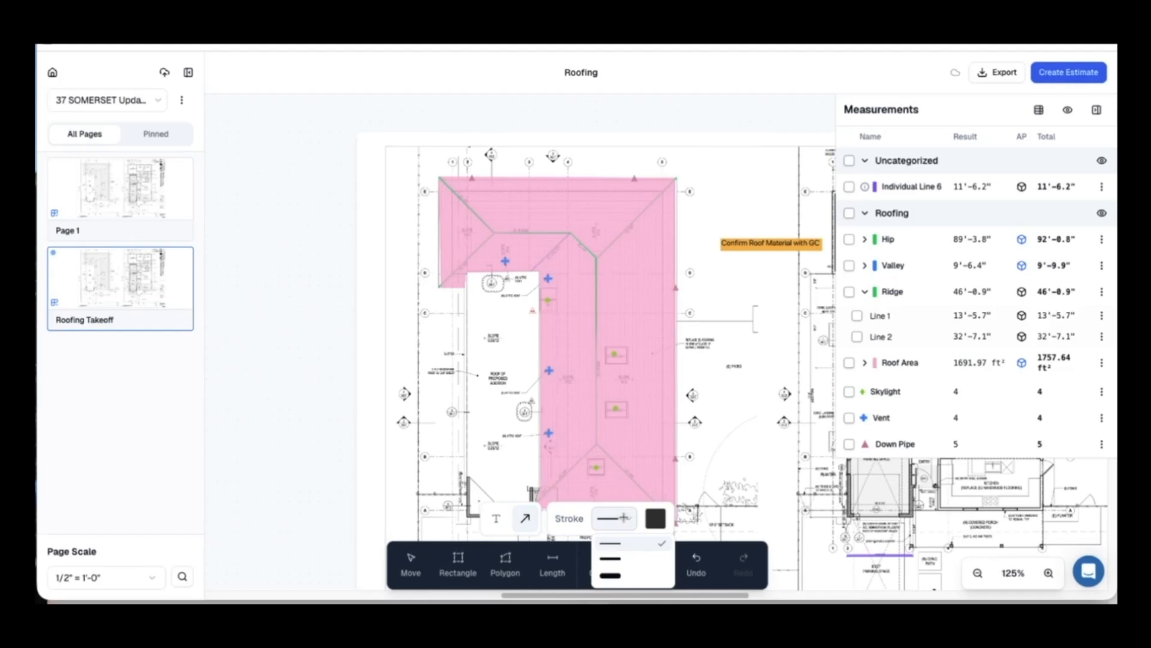
left_click(618, 566)
left_click(655, 526)
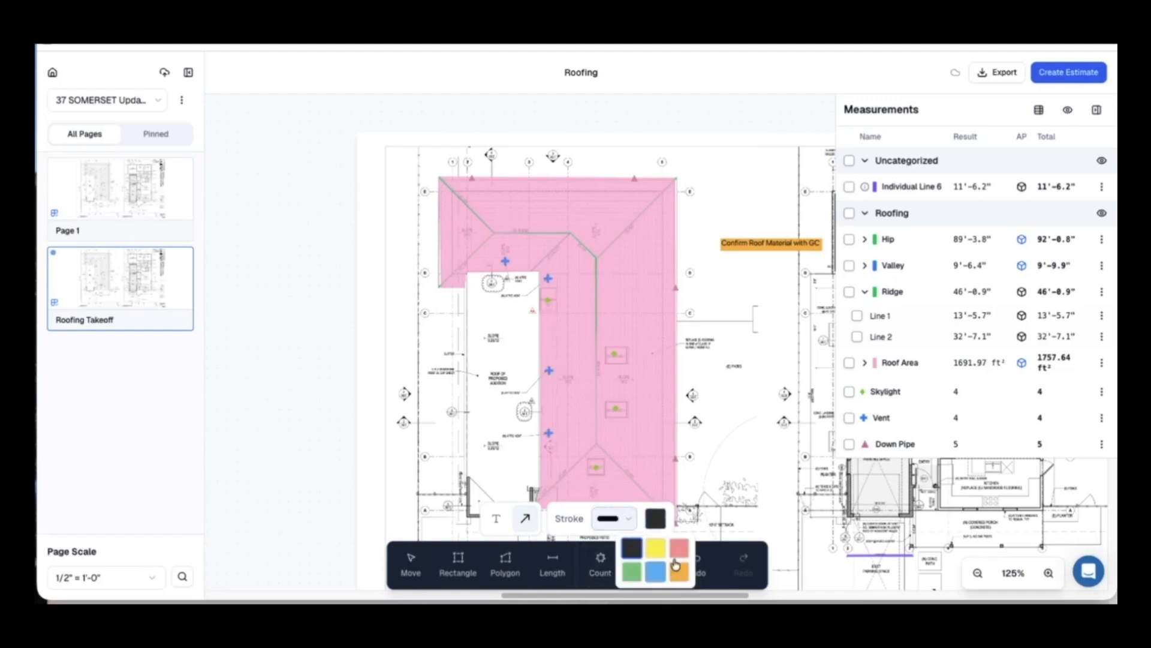
left_click(633, 573)
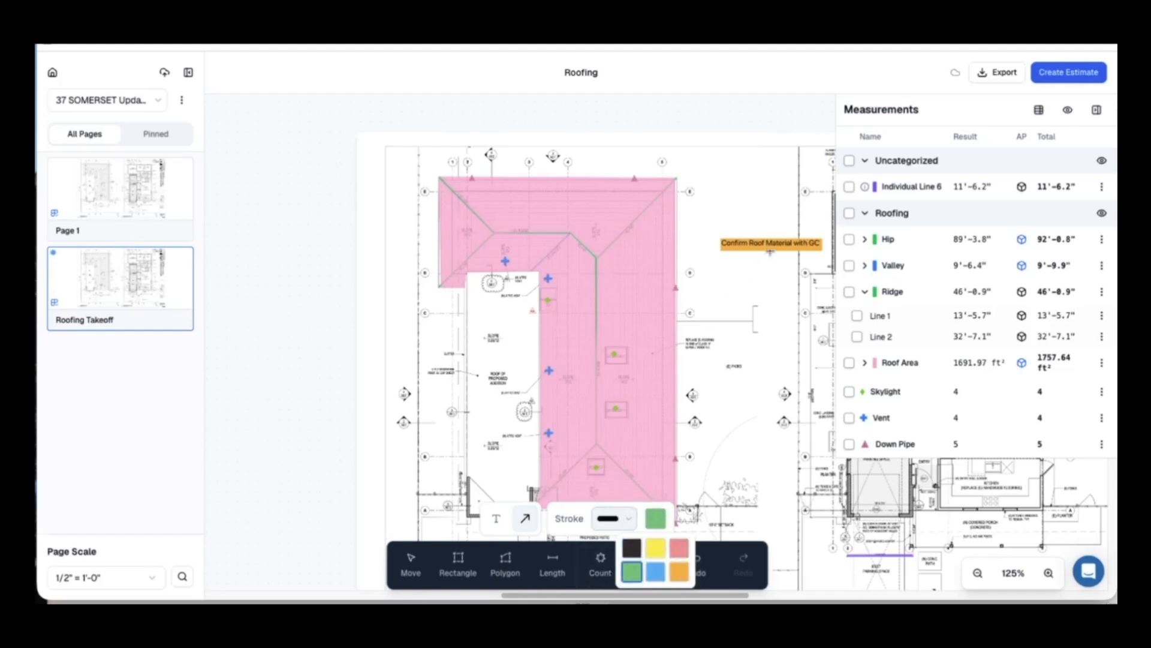
left_click_drag(770, 252, 658, 348)
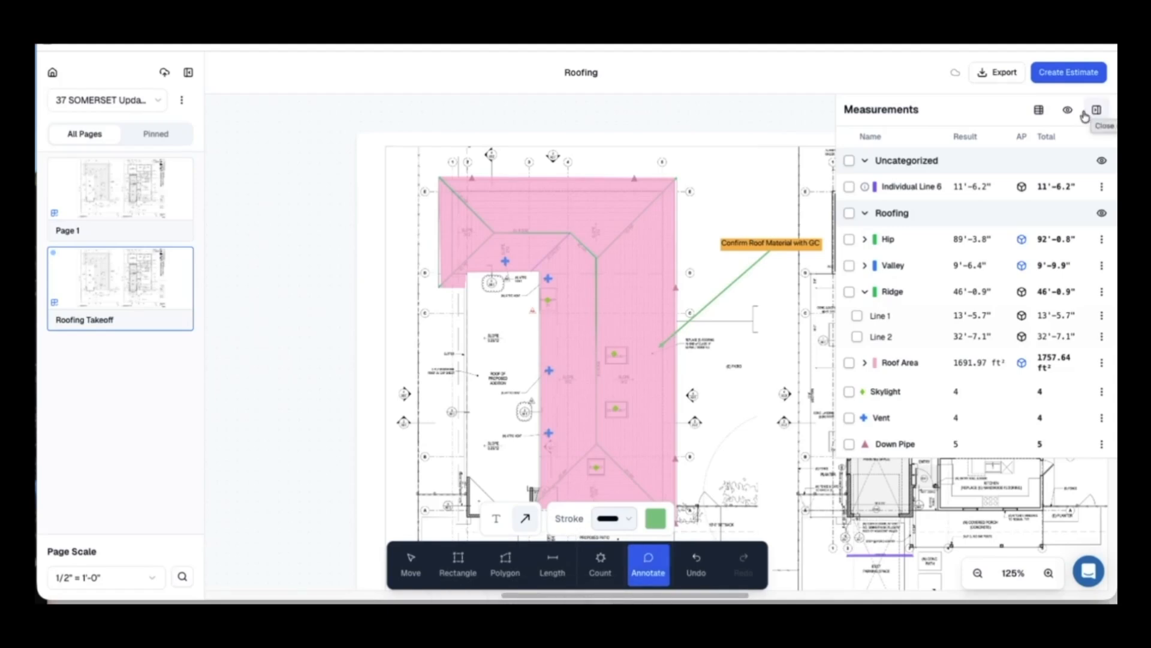
Show the measurement legend table on the page, enlarge it and place it beside the roof below the roof material note.
left_click(1039, 110)
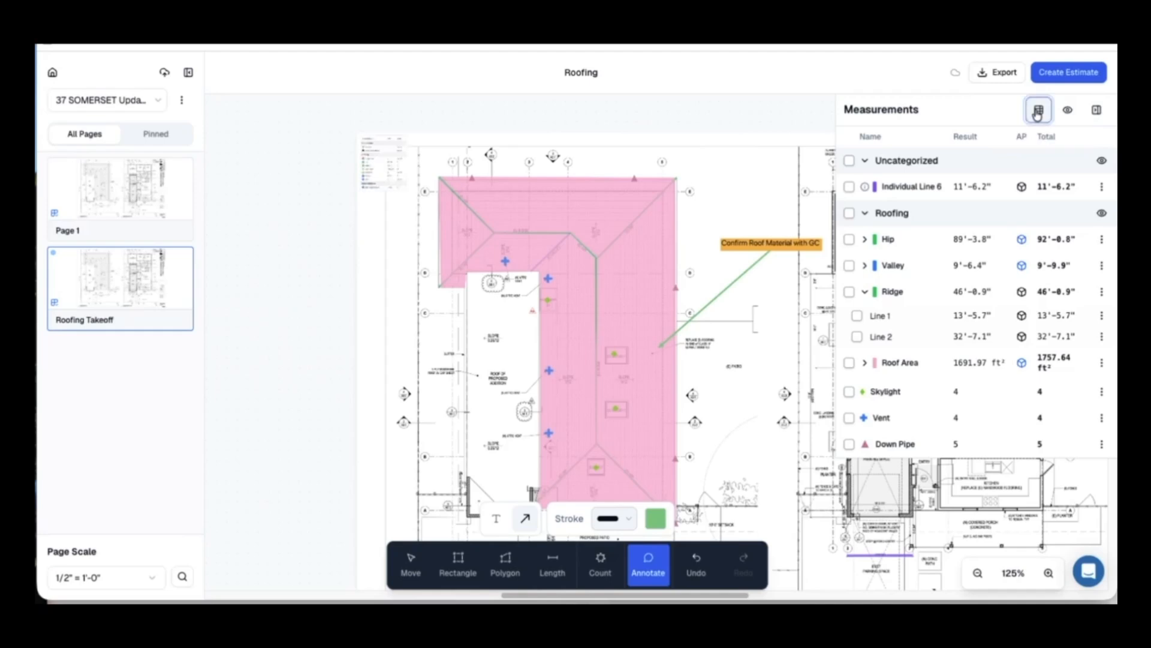
left_click(410, 563)
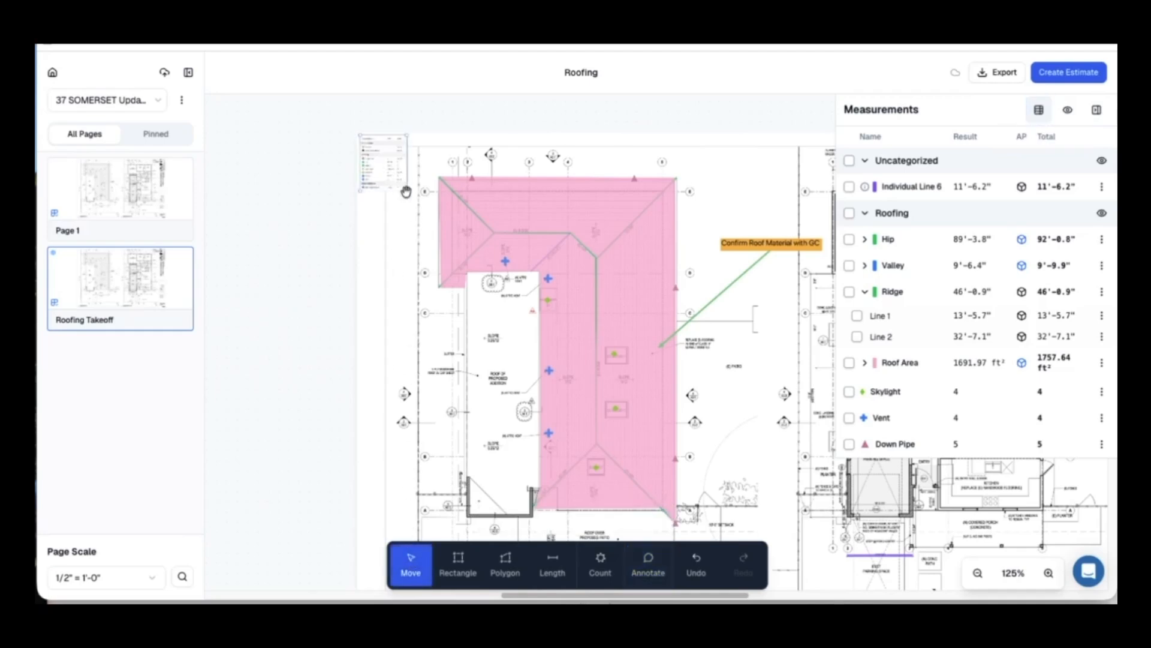
left_click_drag(411, 190, 453, 247)
mouse_move(400, 198)
left_mouse_down()
mouse_move(451, 286)
mouse_move(478, 385)
mouse_move(737, 427)
mouse_move(745, 406)
left_mouse_up()
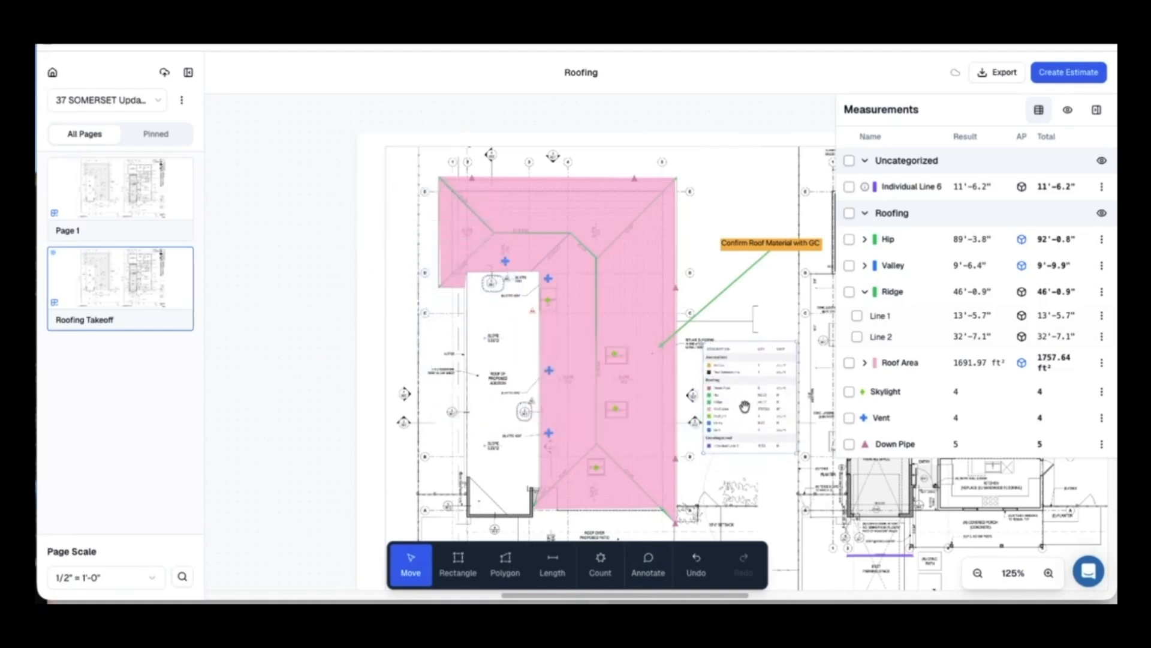
scroll(744, 406, "up", 4)
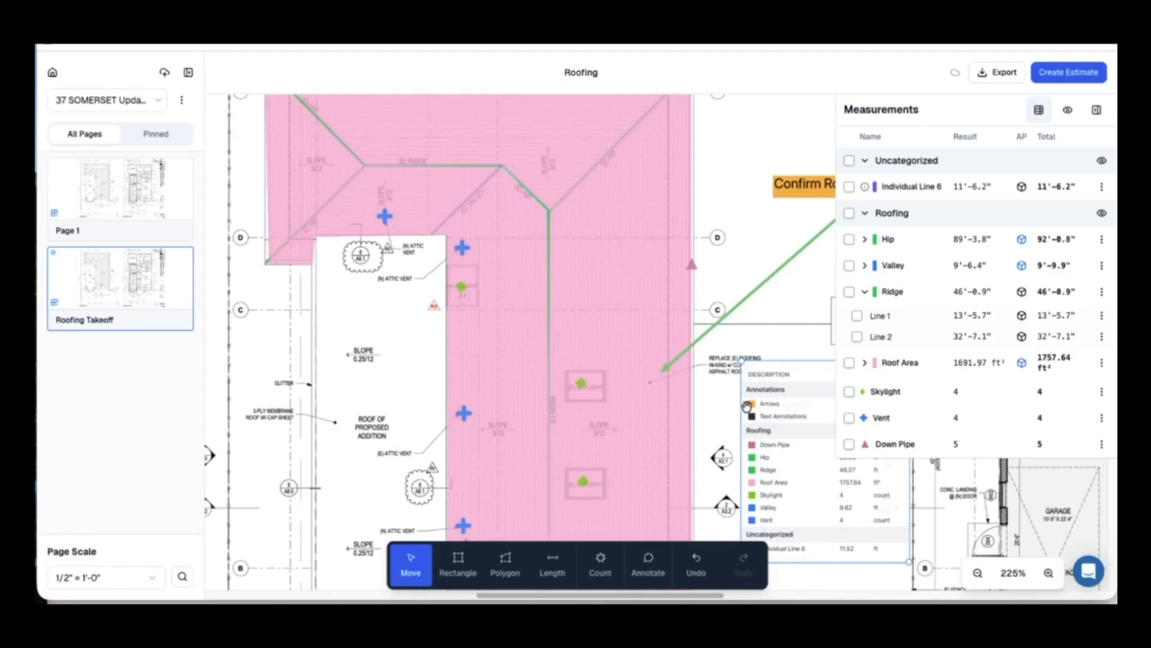
left_click_drag(717, 283, 575, 205)
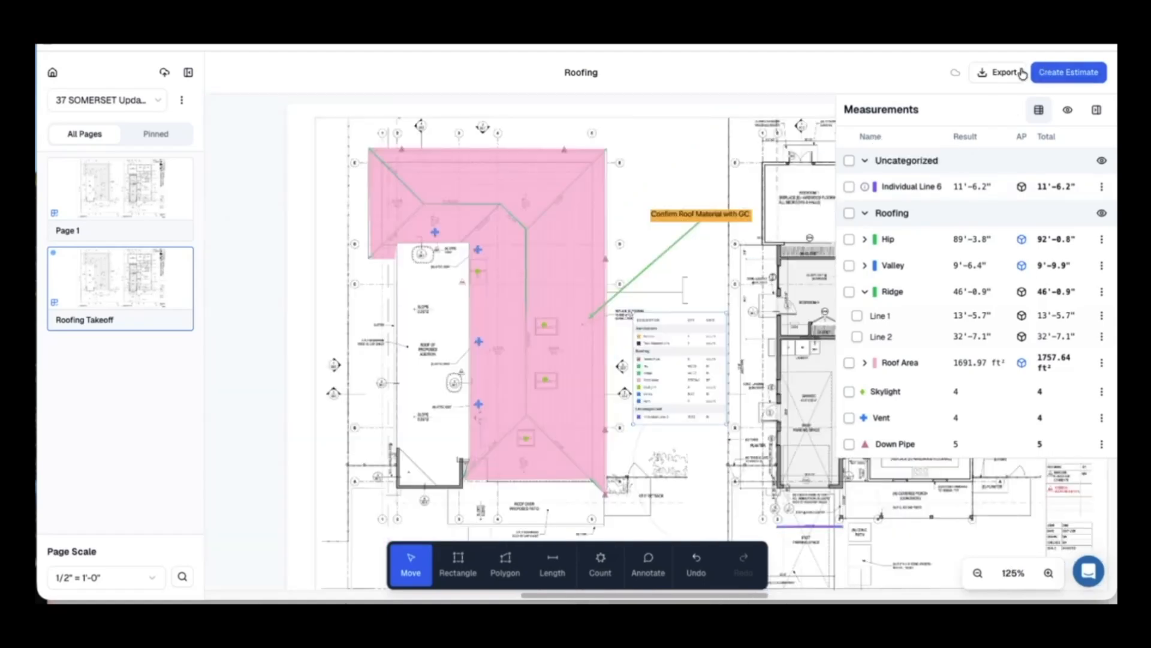
Export only the Roofing Takeoff page as a marked PDF and open the downloaded file.
left_click(998, 72)
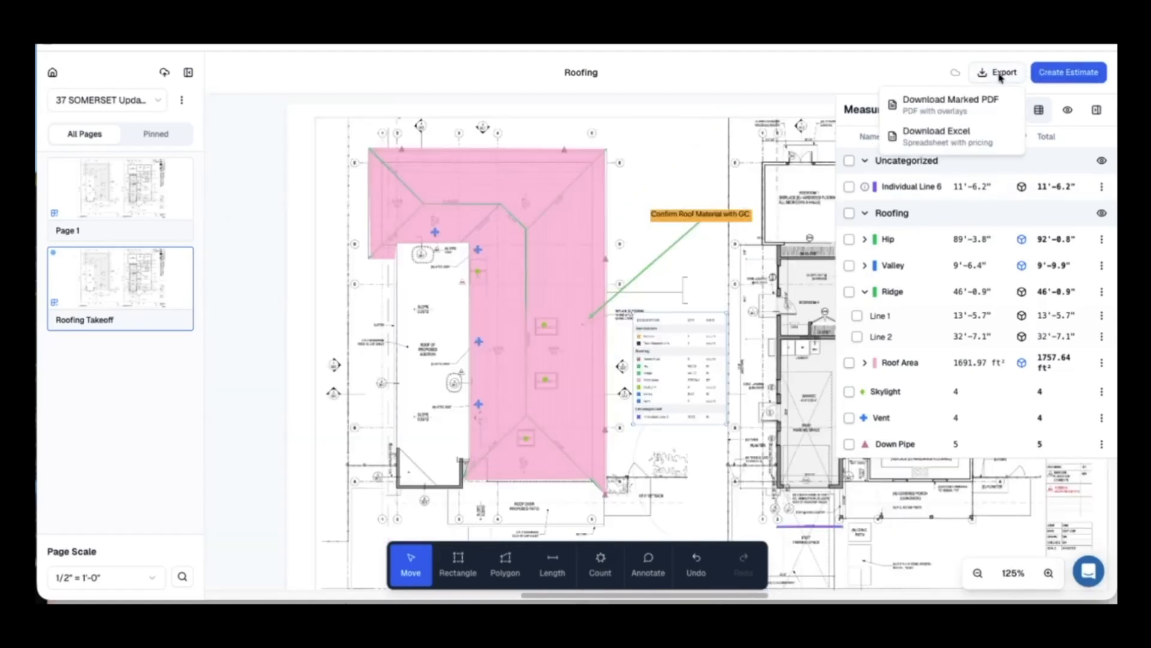
left_click(944, 109)
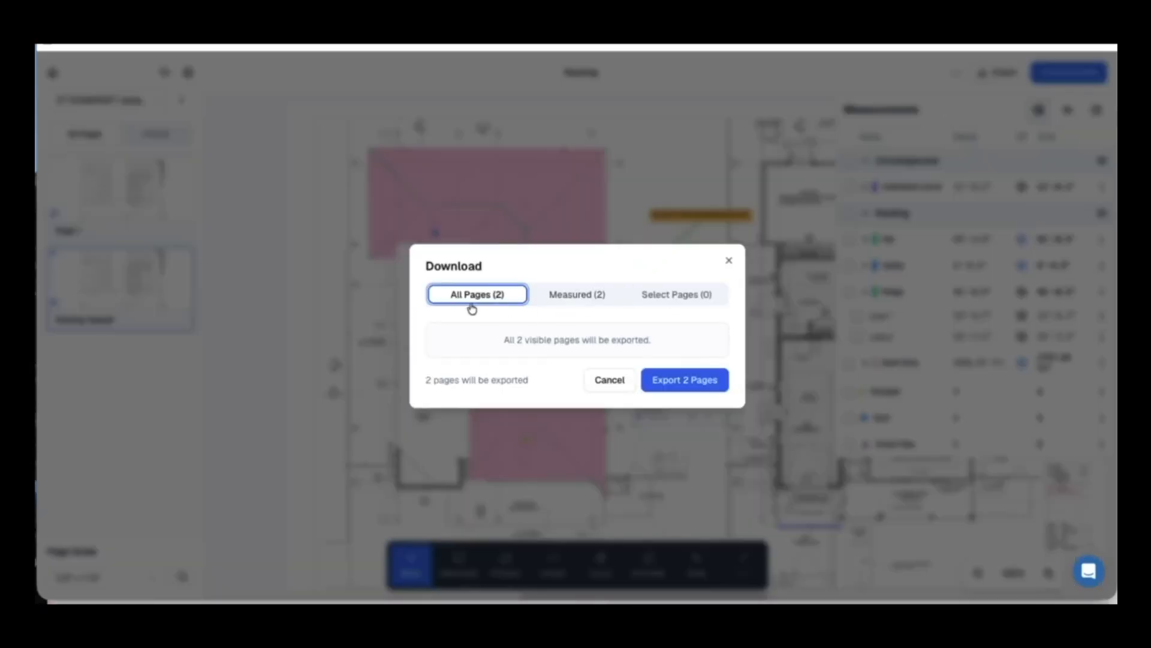
left_click(681, 295)
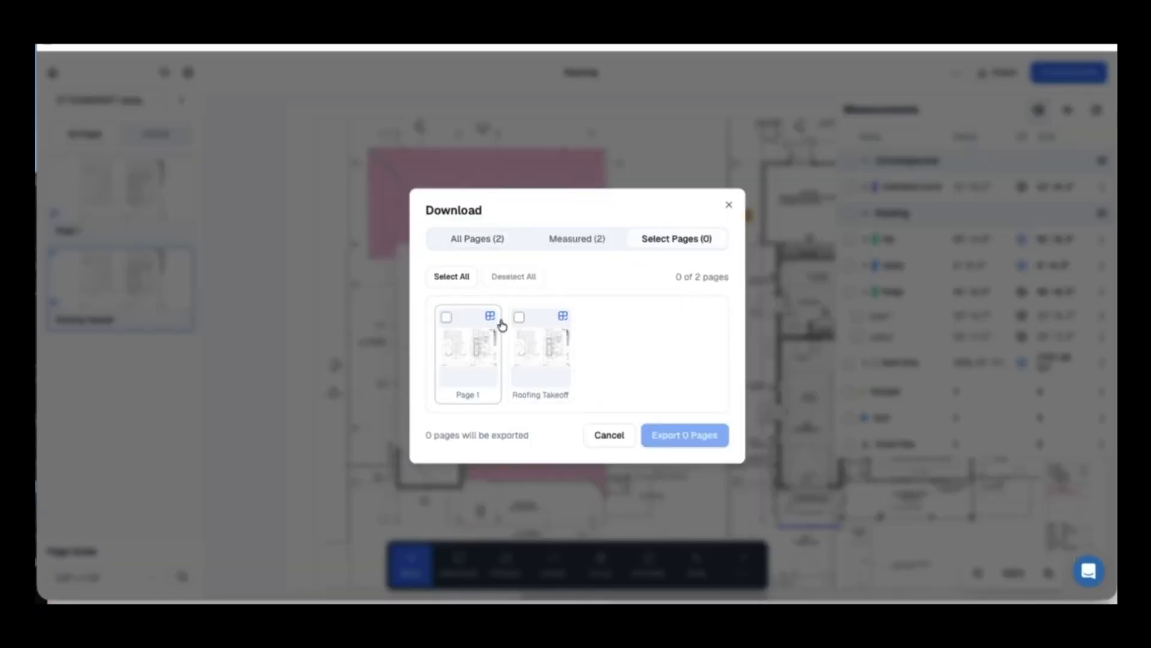
left_click(521, 318)
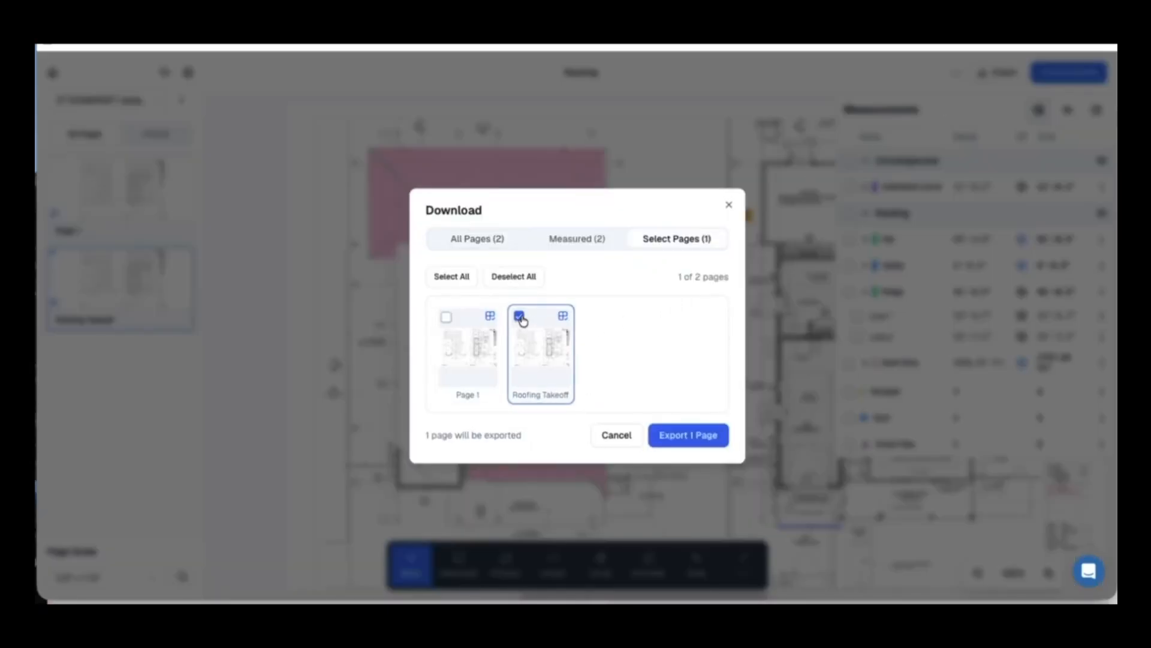
left_click(692, 437)
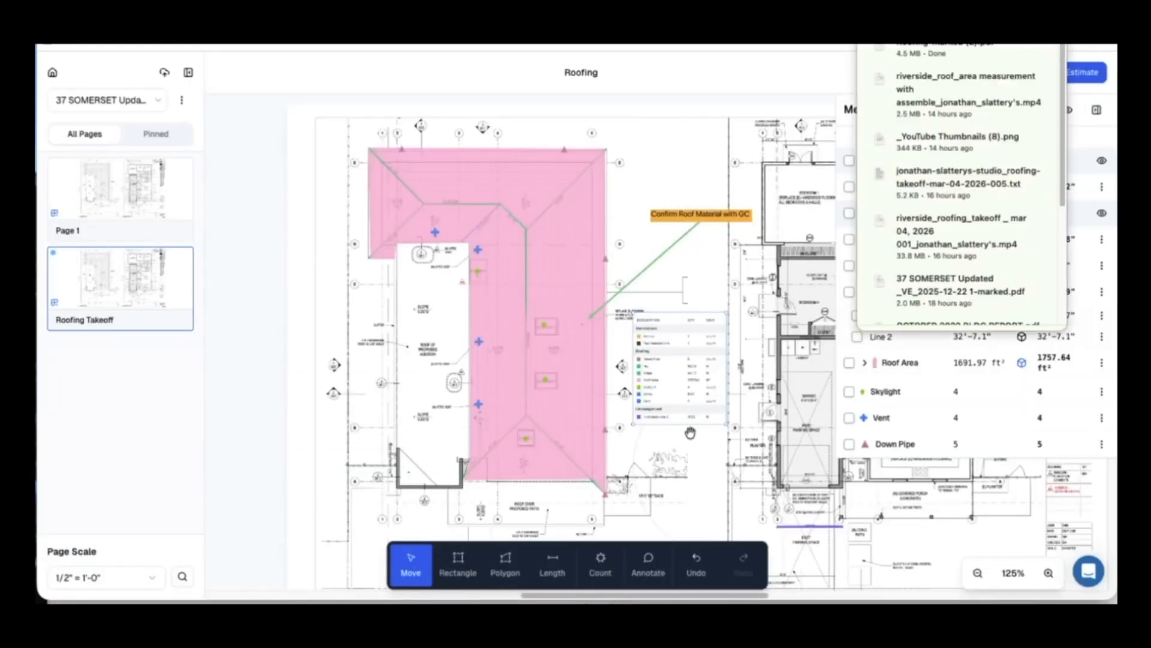
left_click(953, 52)
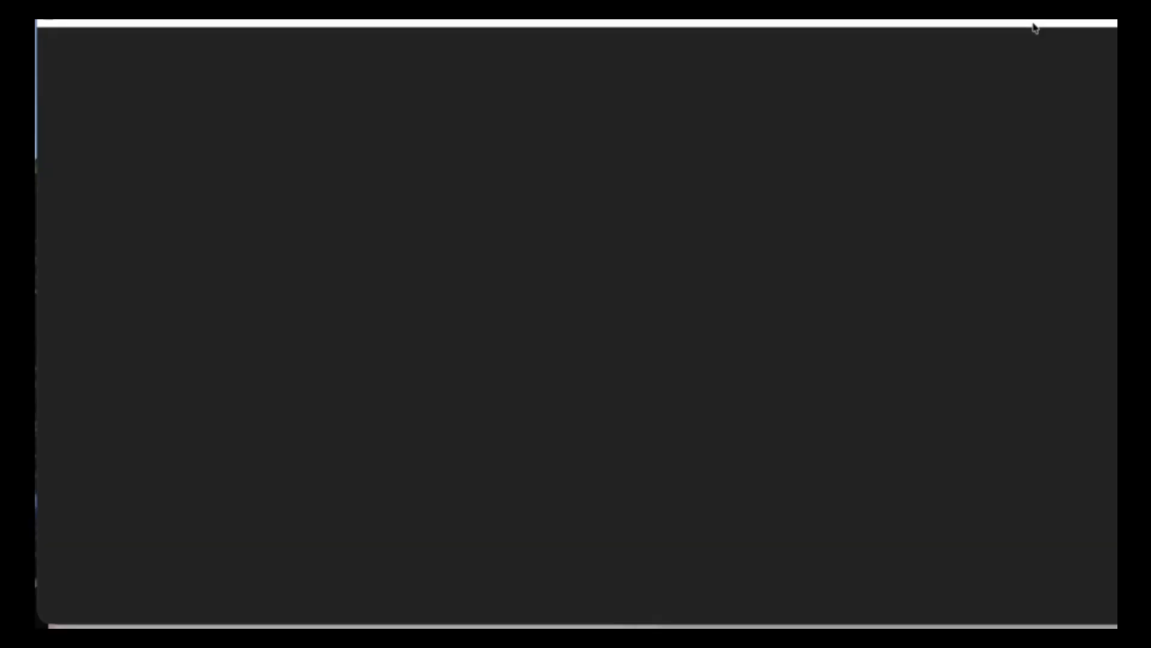